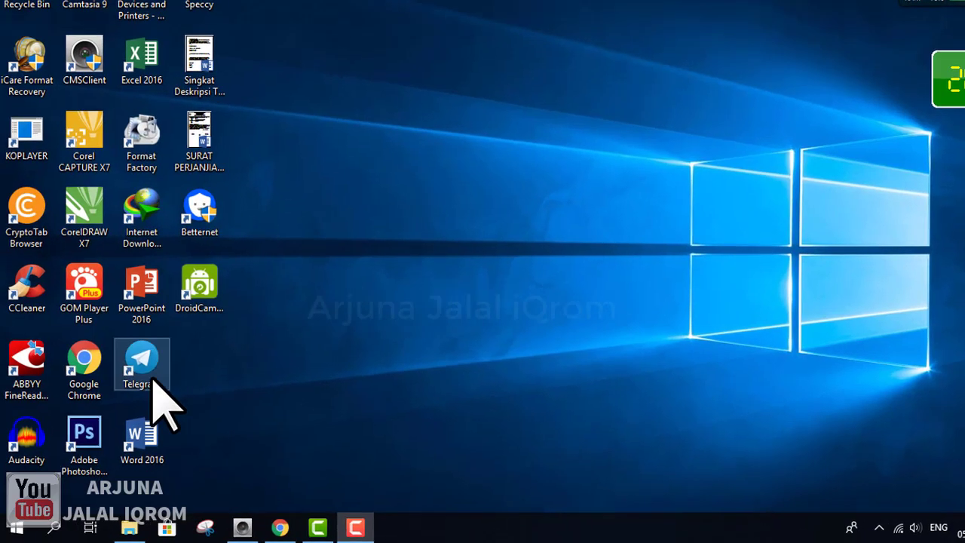
Step: Launch Photoshop CS6 from the desktop shortcut and bring up the File menu
left_click(76, 450)
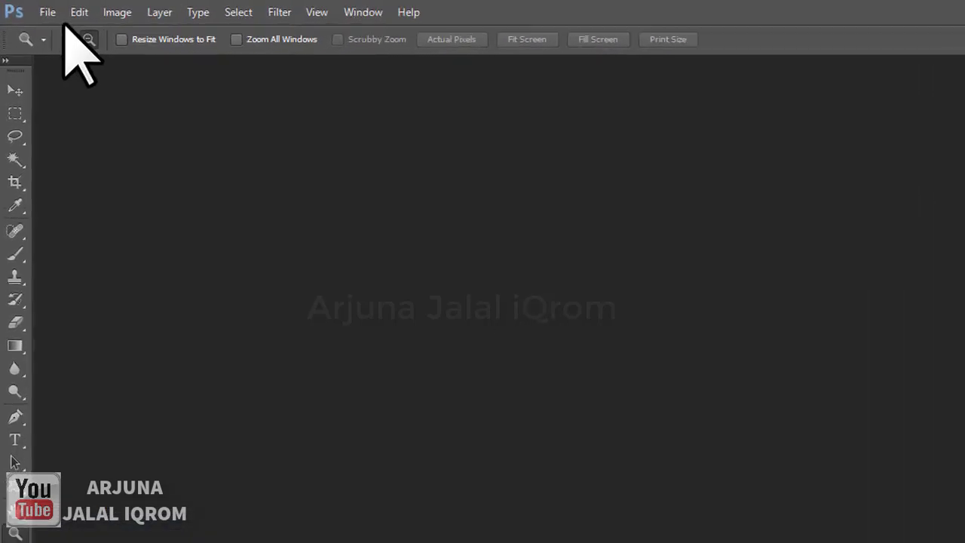
left_click(39, 10)
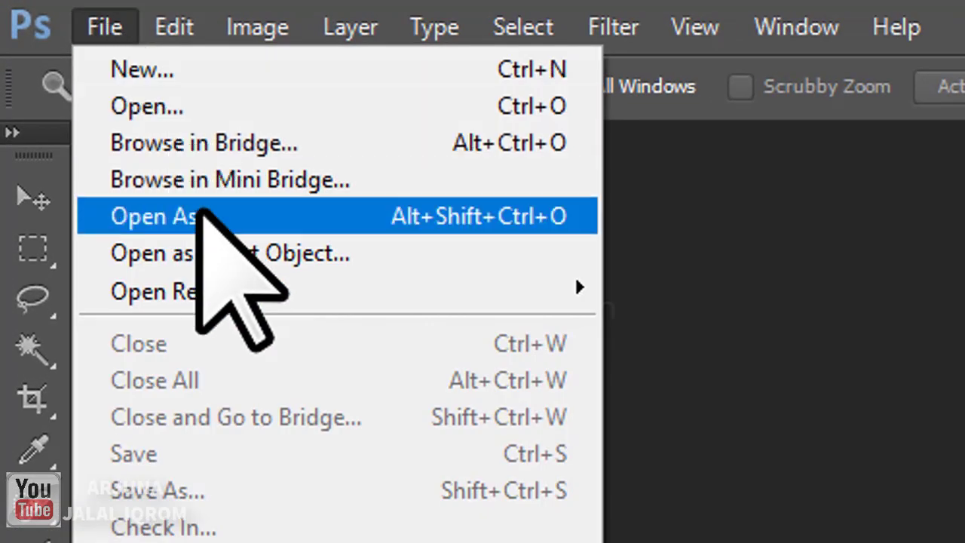
Step: Open foto-blackpink-tiba-di-korea-dari-indon-723712.jpg from the BACKGROUND folder
left_click(88, 57)
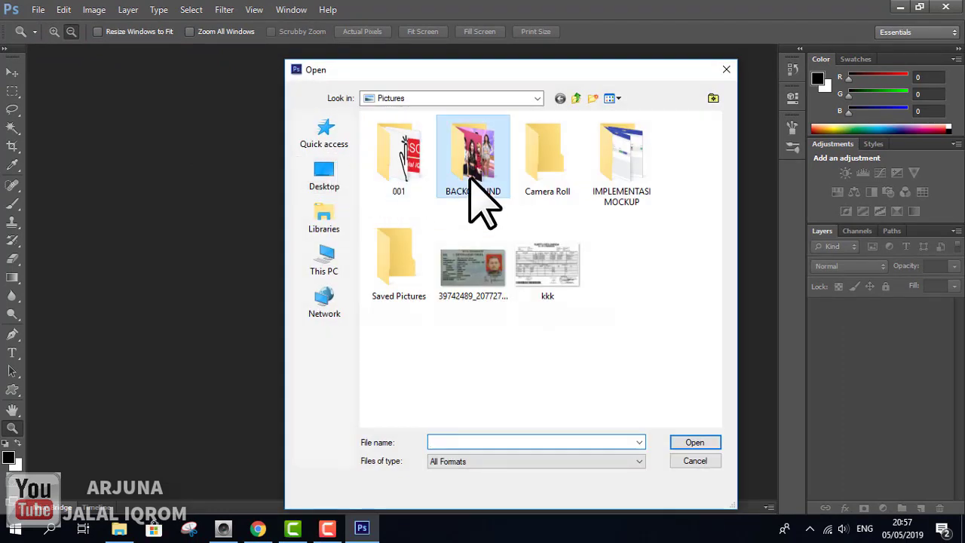
double_click(470, 180)
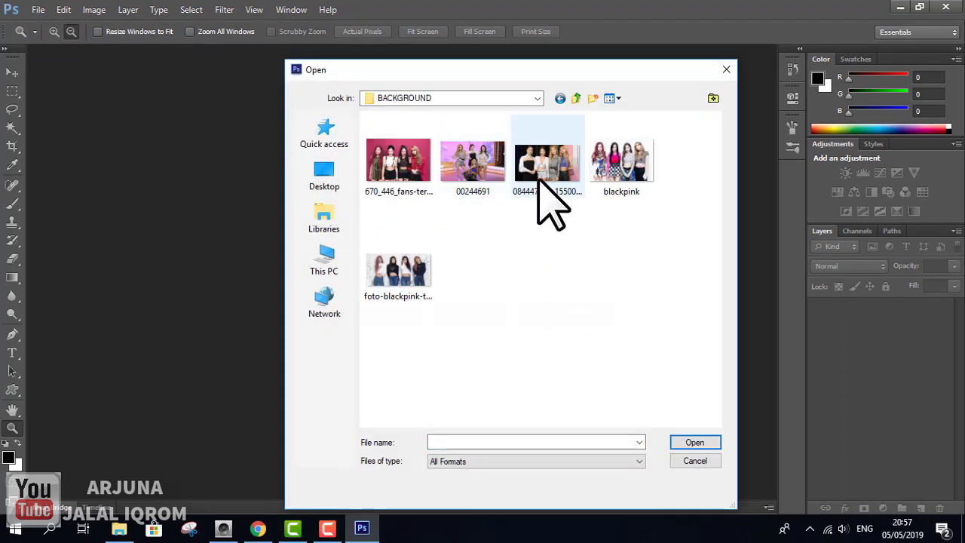
left_click(403, 279)
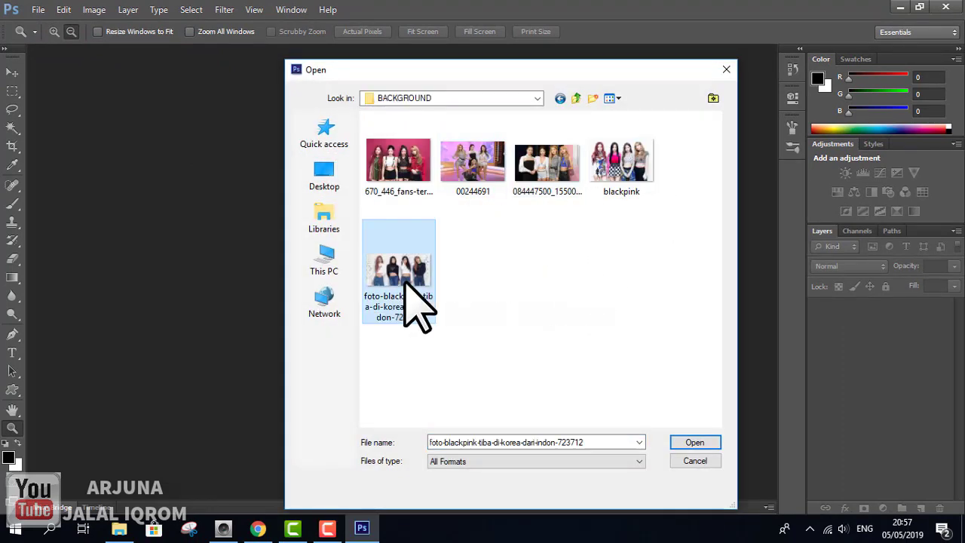
left_click(692, 441)
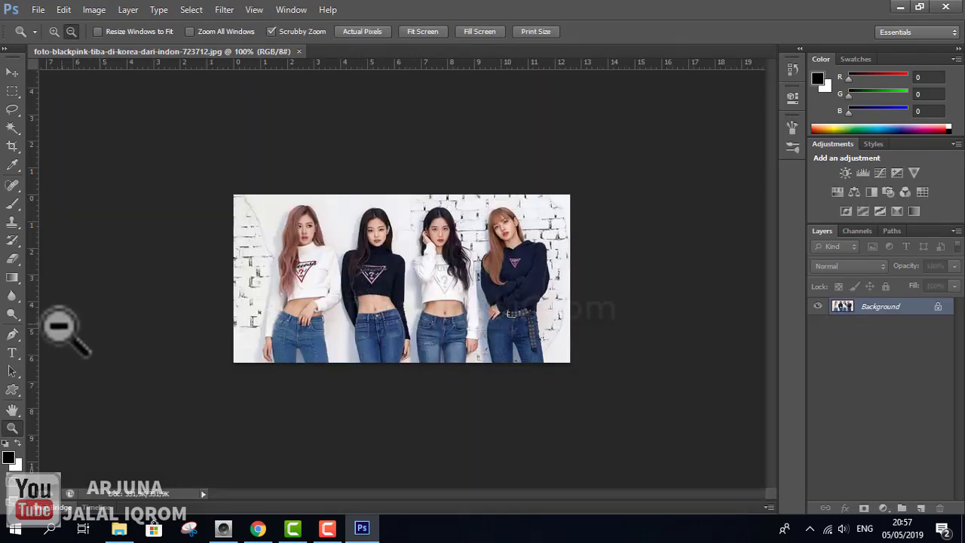
Step: Zoom the photo in to 200% and switch to the Rectangular Marquee Tool
left_click(53, 31)
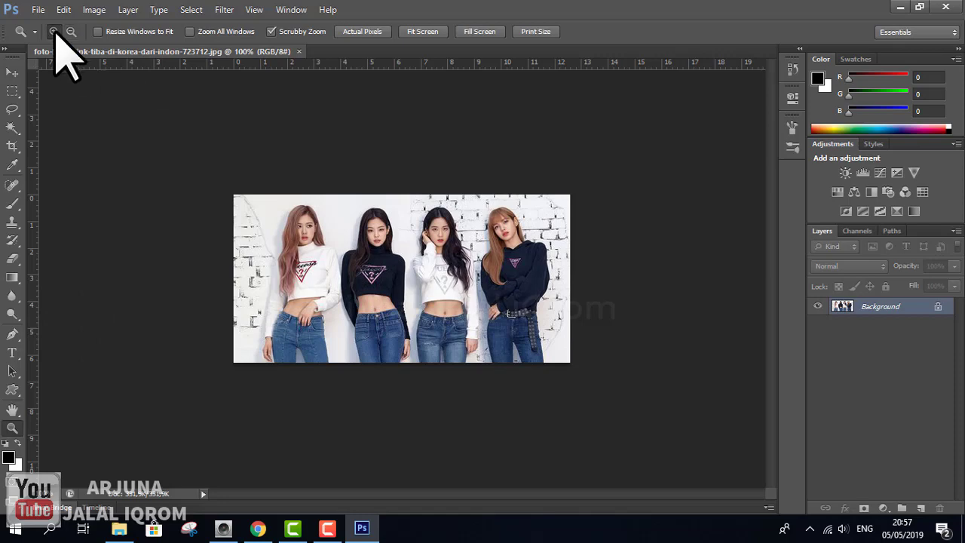
left_click(417, 198)
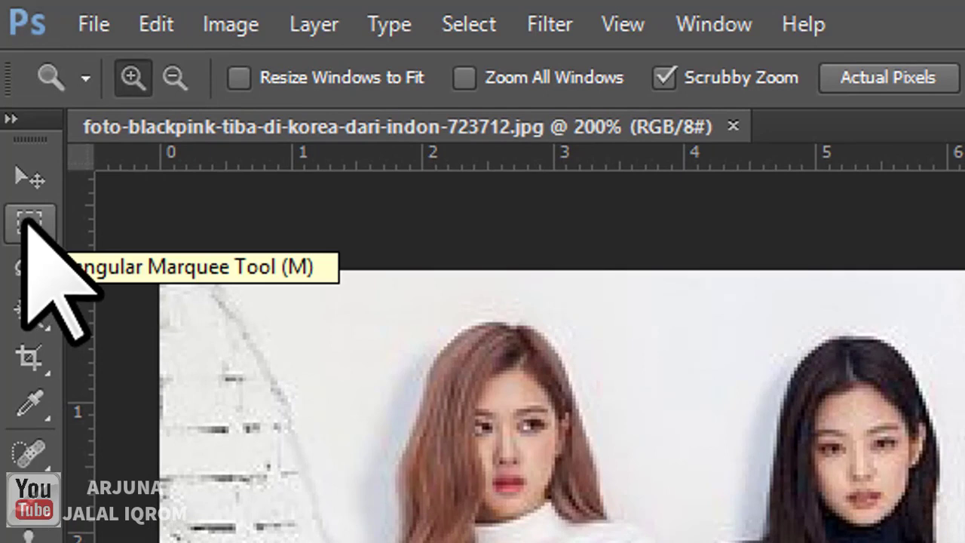
left_click(23, 216)
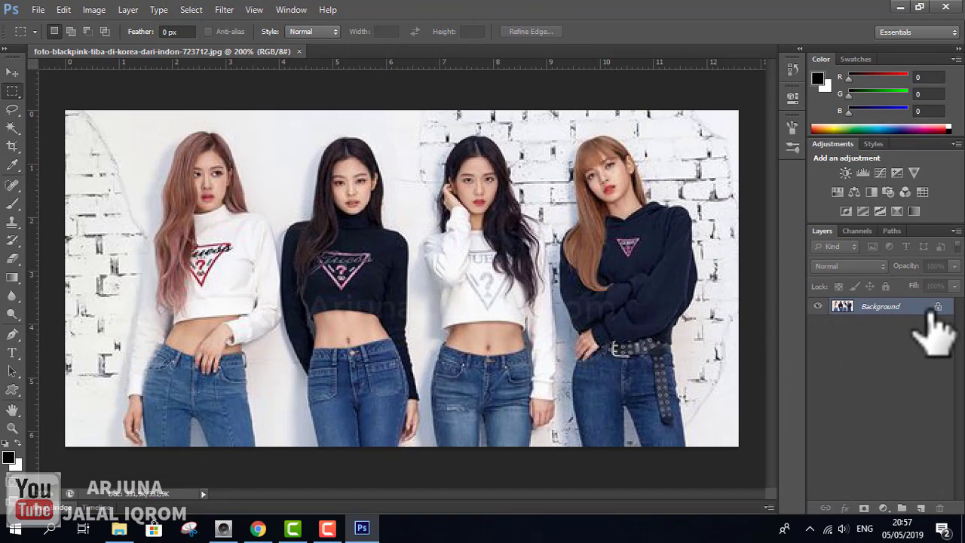
Step: Convert Background to Layer 0, duplicate it as Layer 0 copy, and hide Layer 0
double_click(884, 309)
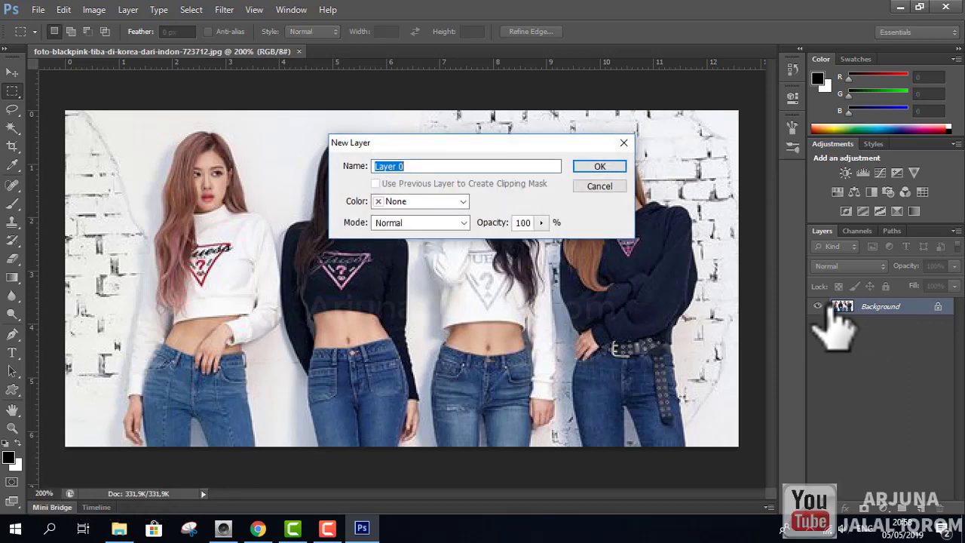
left_click(603, 167)
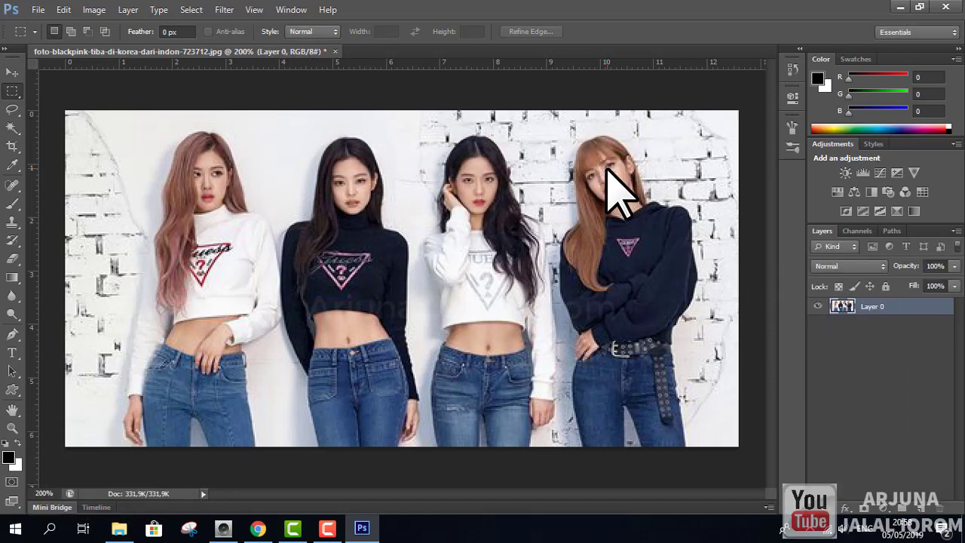
right_click(872, 308)
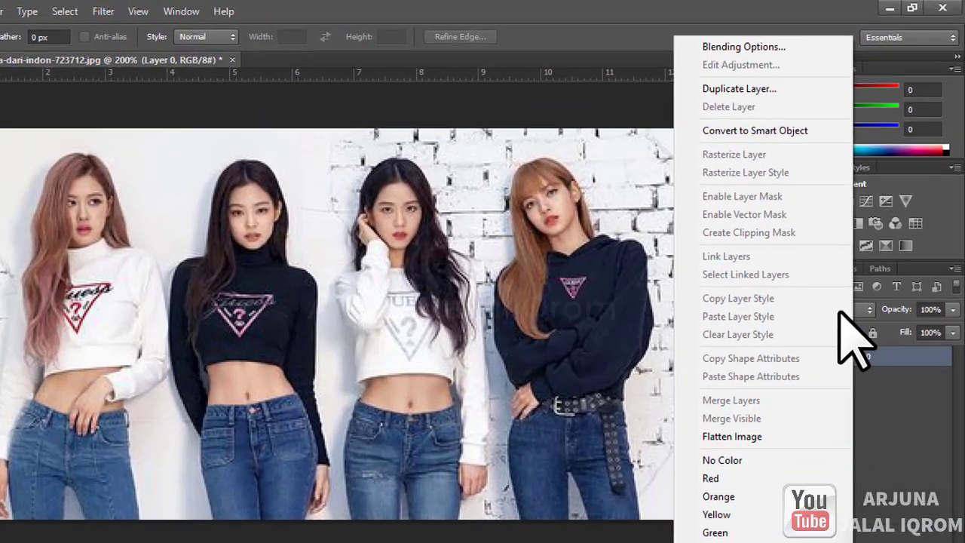
left_click(750, 89)
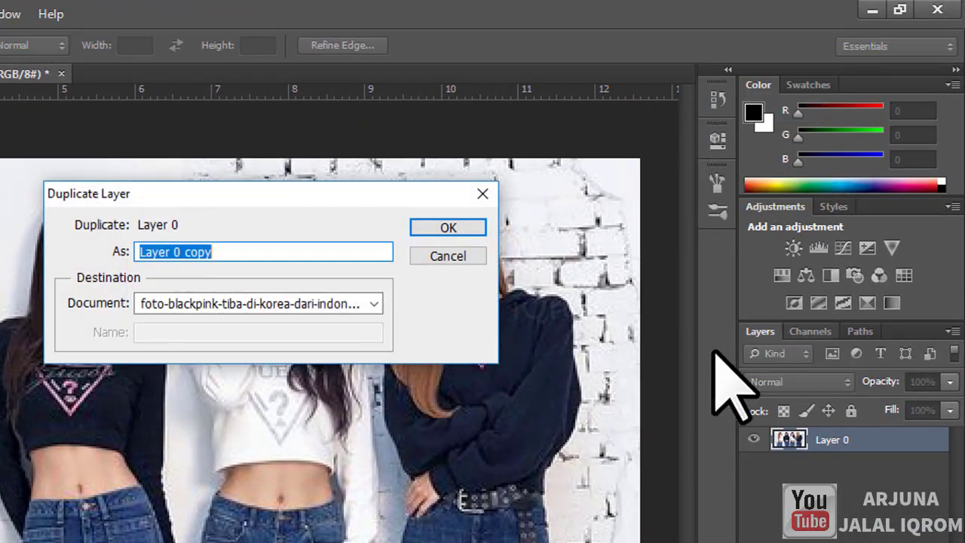
left_click(448, 227)
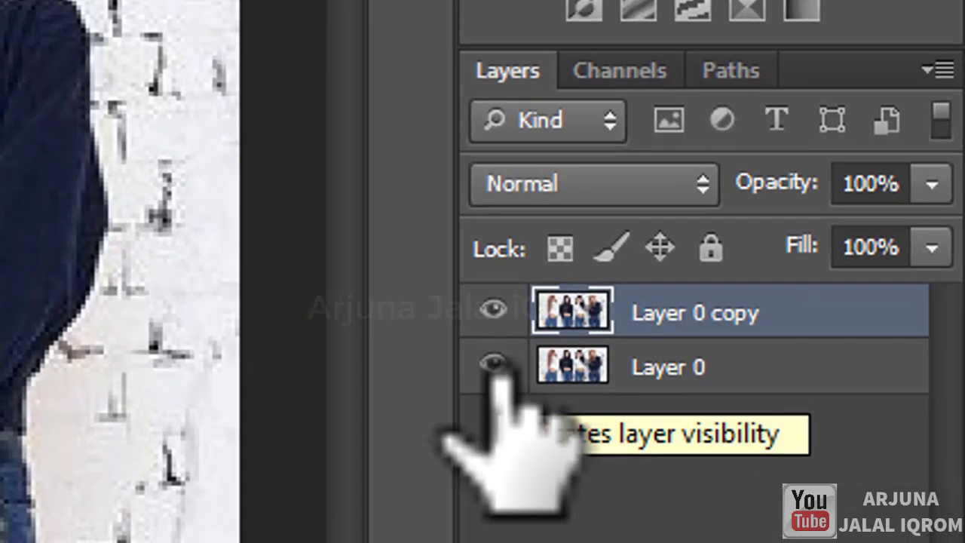
left_click(494, 365)
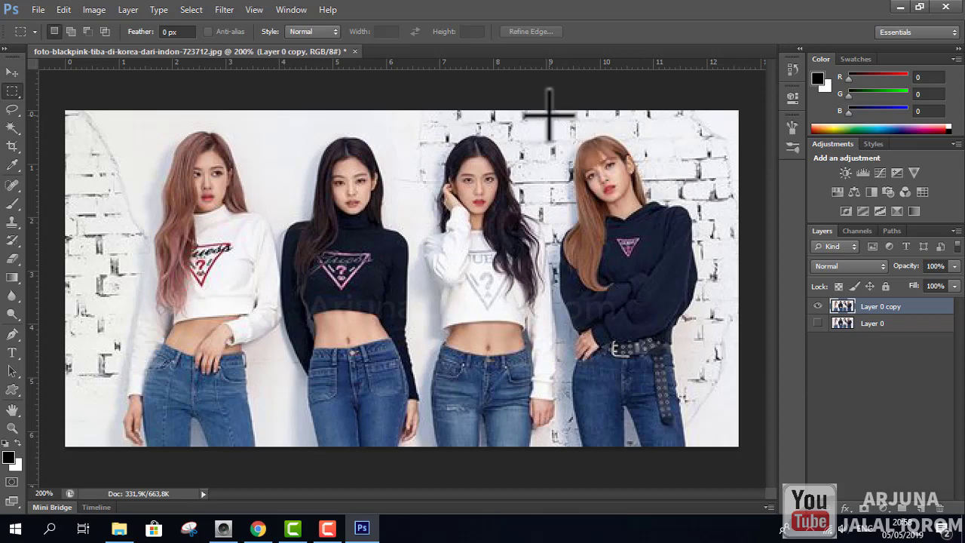
Step: Marquee the rightmost woman's head and shoulders, test-deleting and undoing twice
mouse_move(546, 114)
left_mouse_down()
mouse_move(586, 139)
mouse_move(708, 273)
left_mouse_up()
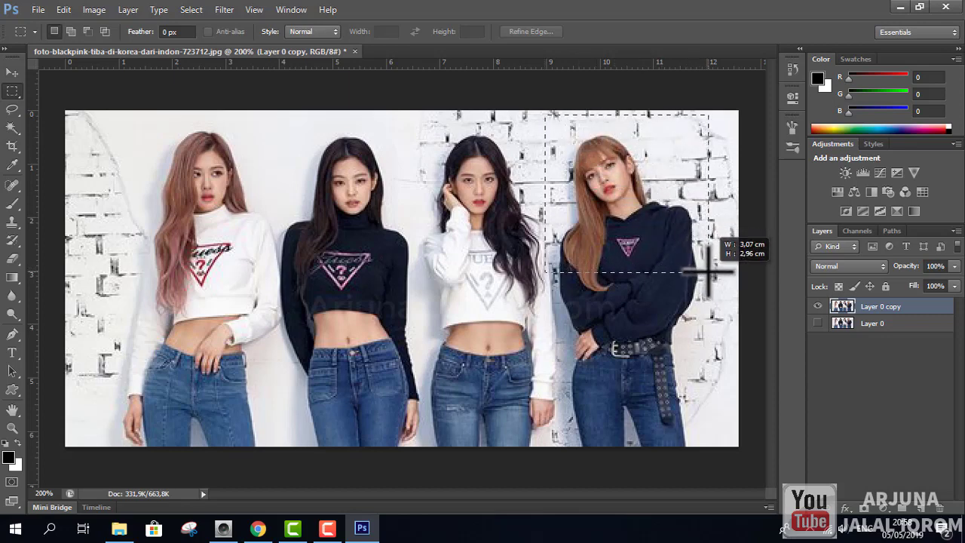
left_click_drag(709, 273, 700, 268)
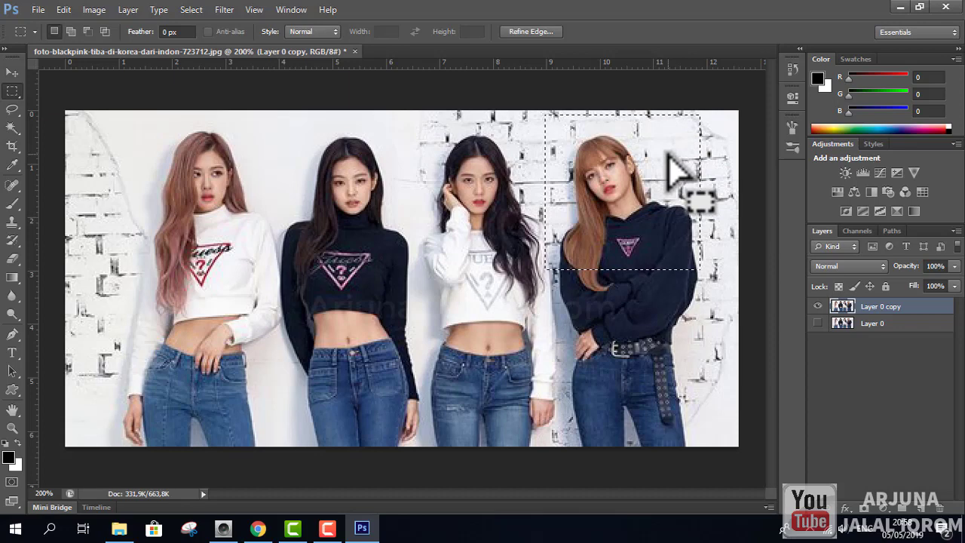
key("Delete")
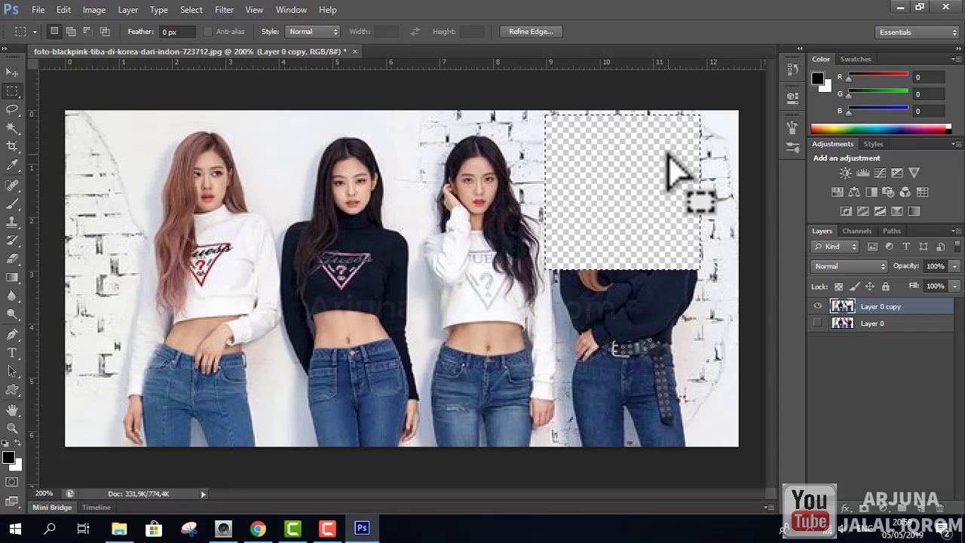
key("ctrl+z")
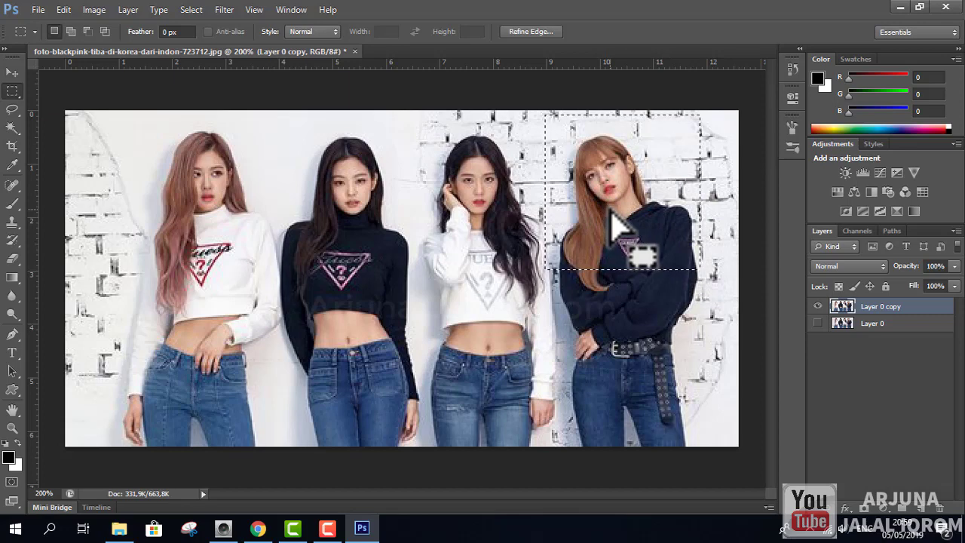
key("Delete")
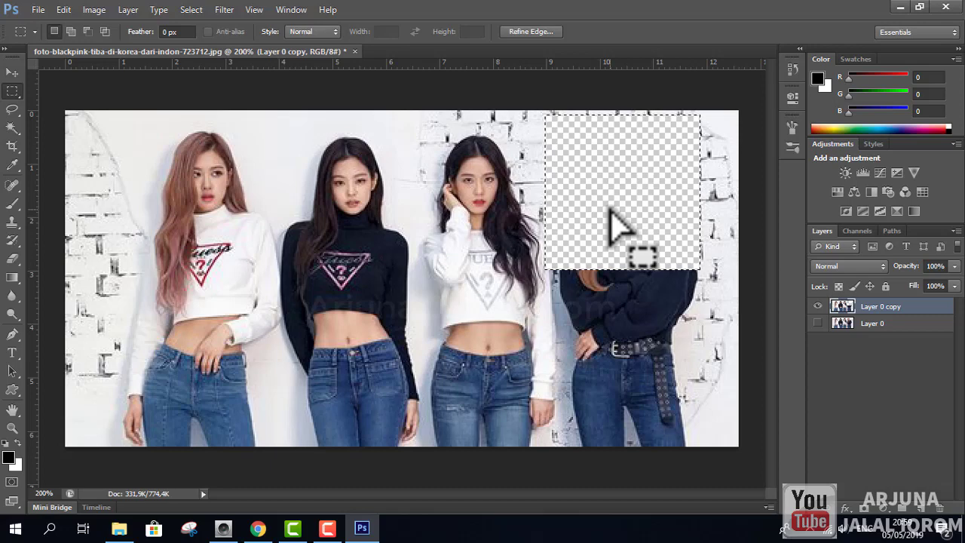
key("ctrl+z")
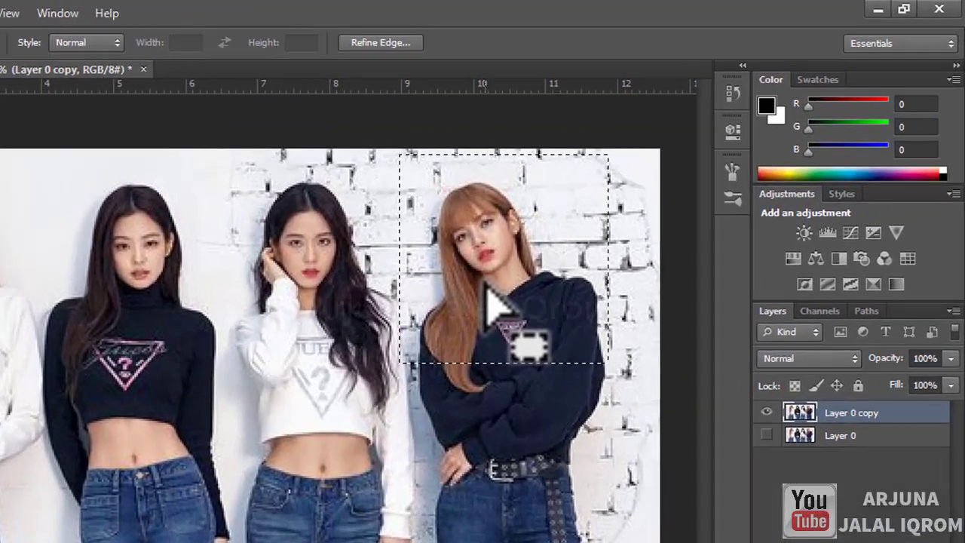
Step: Invert the rectangle selection, test-delete the surroundings, then undo it
right_click(608, 214)
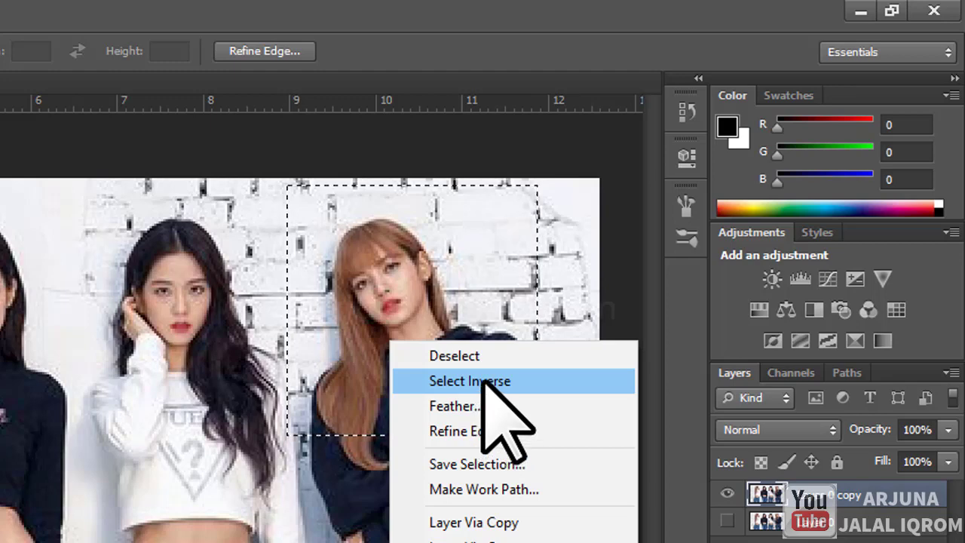
left_click(484, 383)
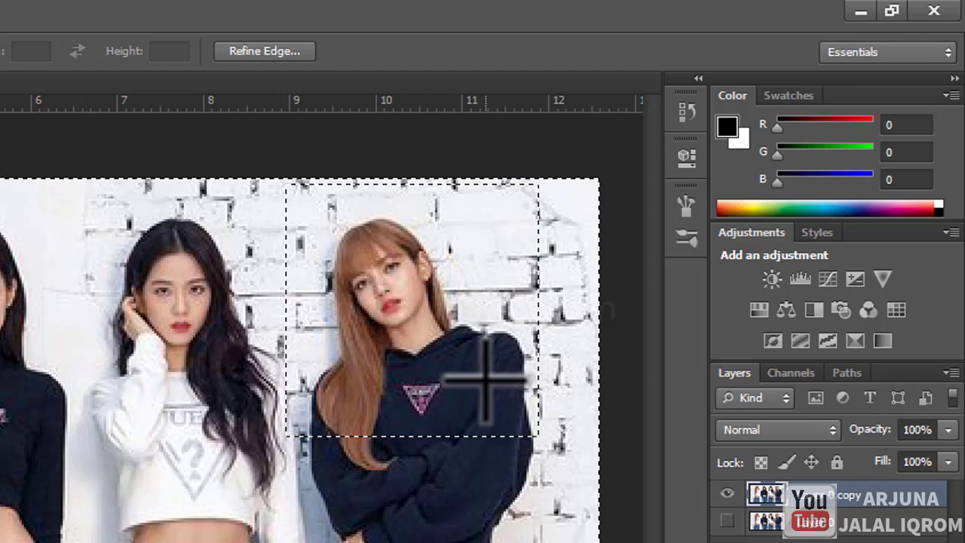
key("Delete")
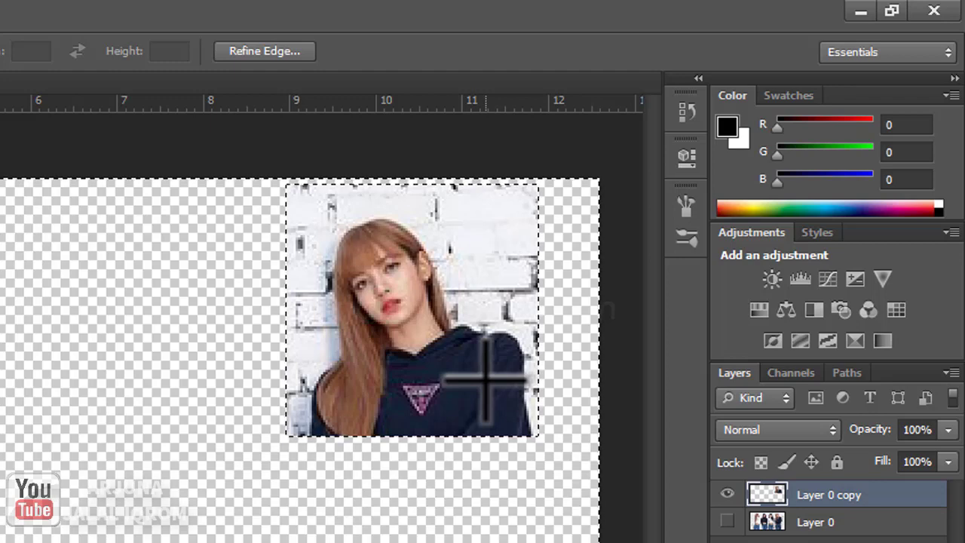
key("ctrl+z")
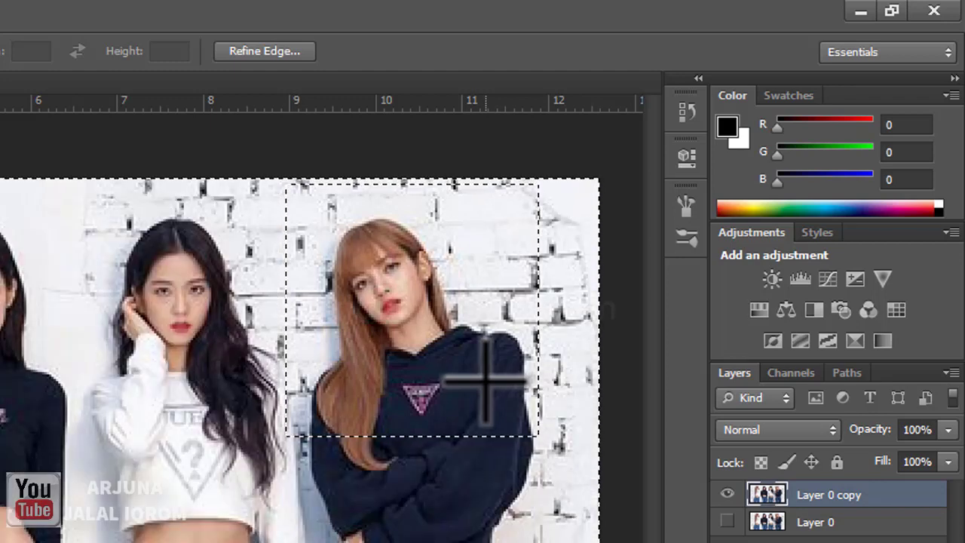
Step: Re-invert the selection, erase the outside again, undo it, and deselect
right_click(474, 404)
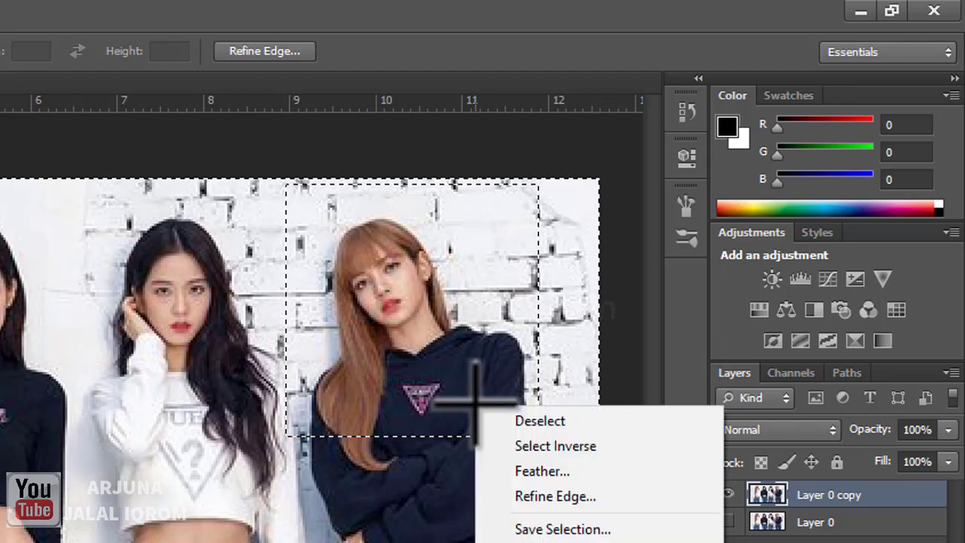
left_click(540, 449)
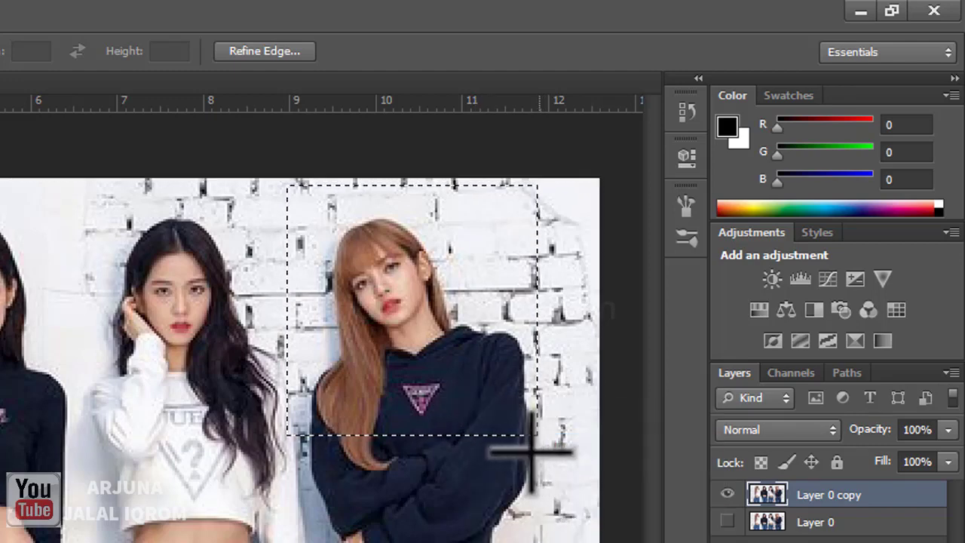
right_click(453, 399)
left_click(519, 441)
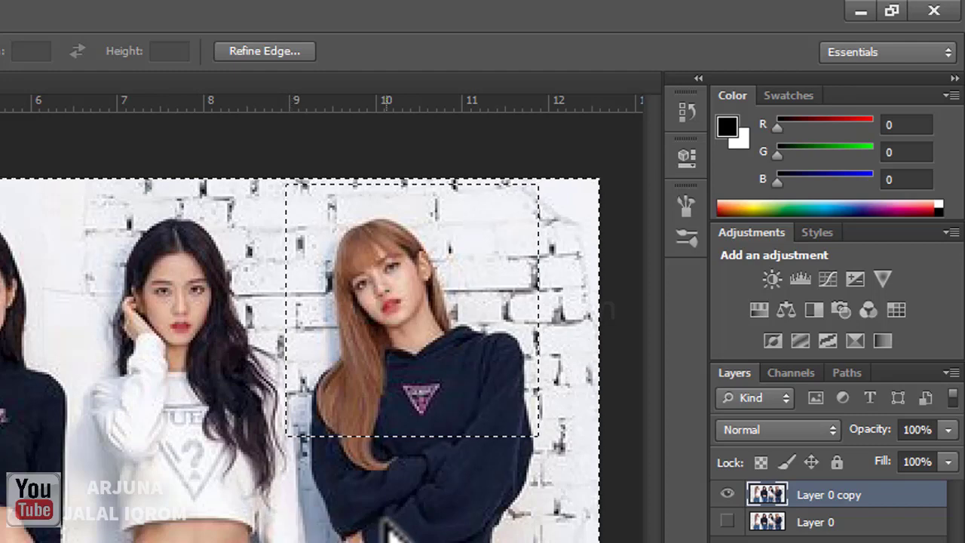
key("Delete")
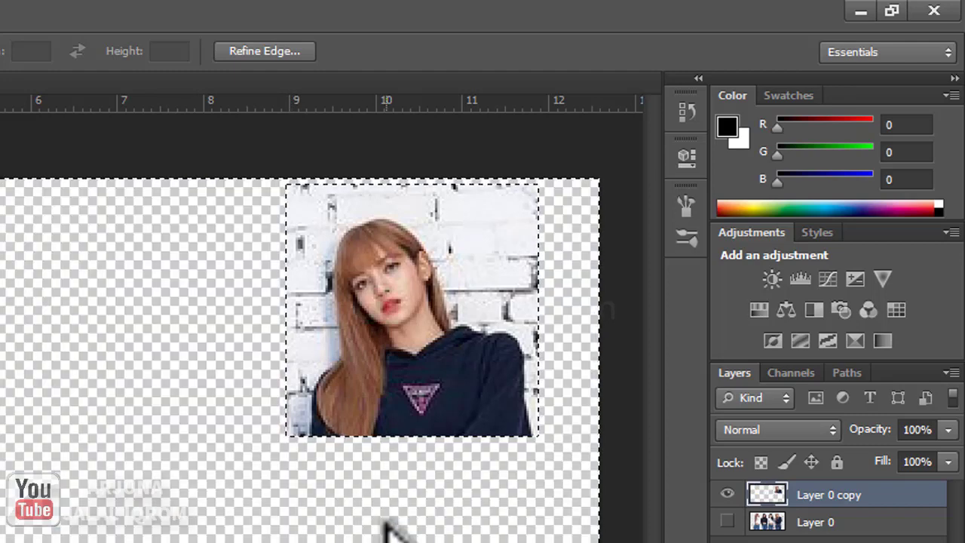
key("ctrl+z")
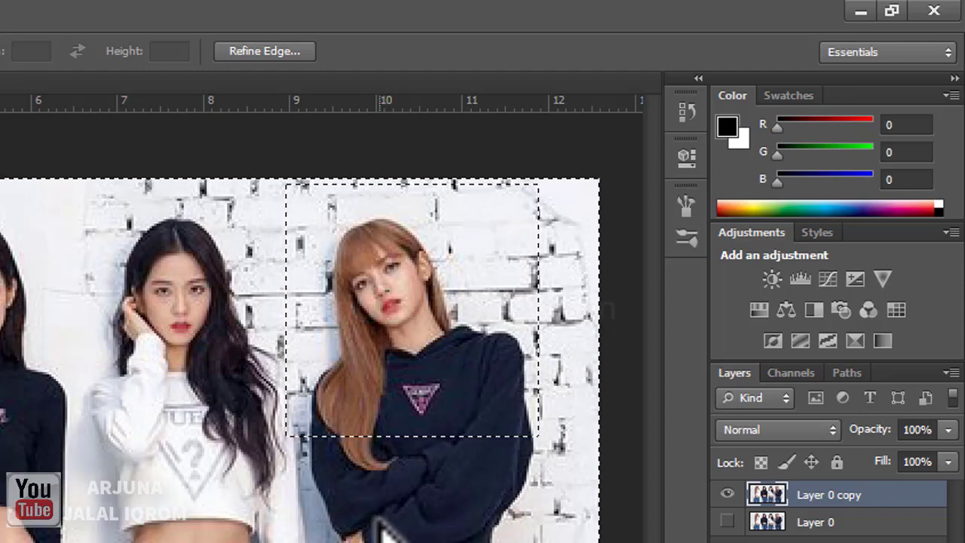
key("ctrl+d")
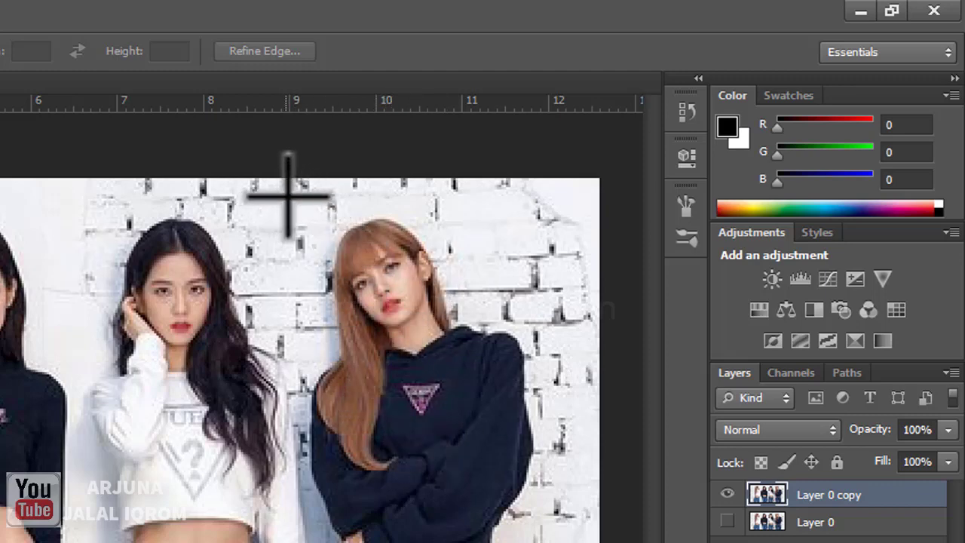
Step: Copy a rectangle around the brown-haired woman's upper body to Layer 1 via Layer Via Copy
mouse_move(284, 197)
left_mouse_down()
mouse_move(509, 410)
mouse_move(563, 441)
left_mouse_up()
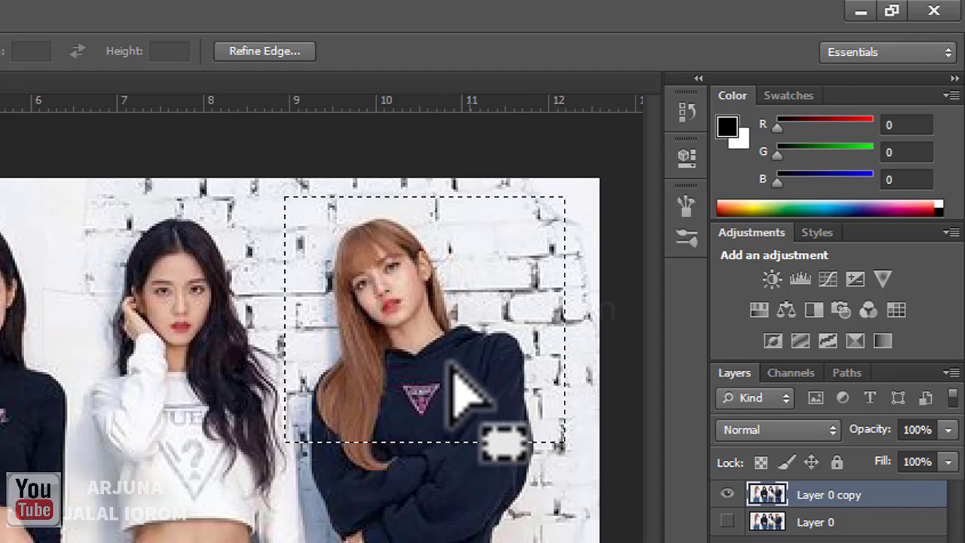
right_click(420, 361)
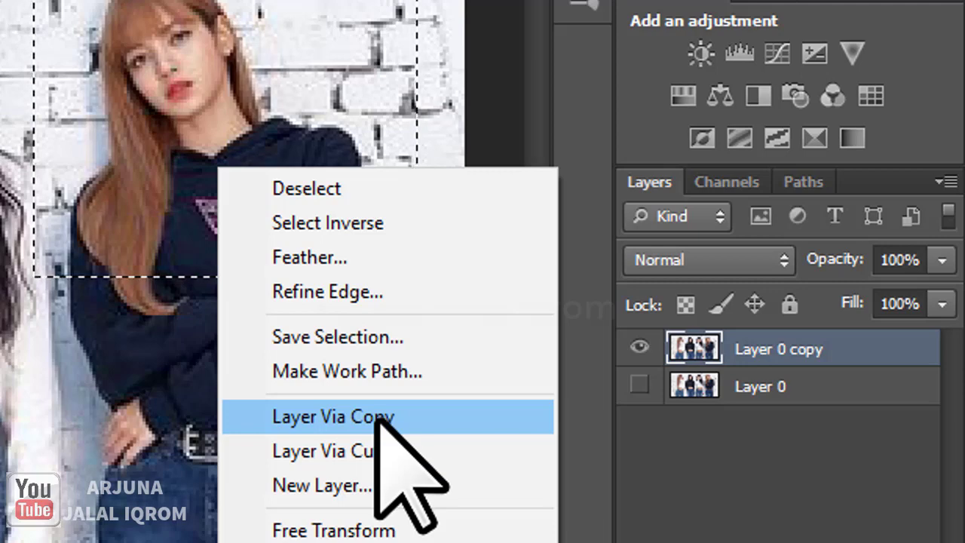
left_click(378, 416)
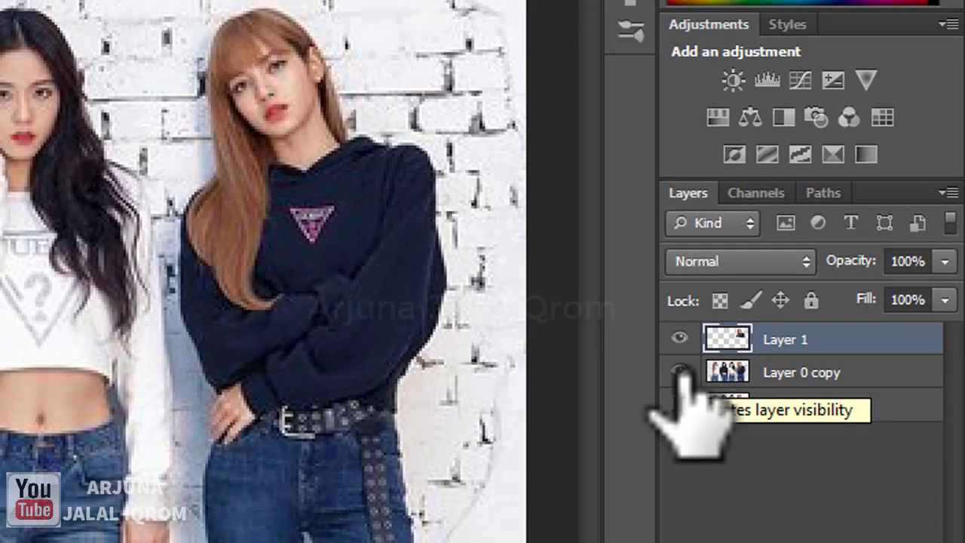
left_click(639, 384)
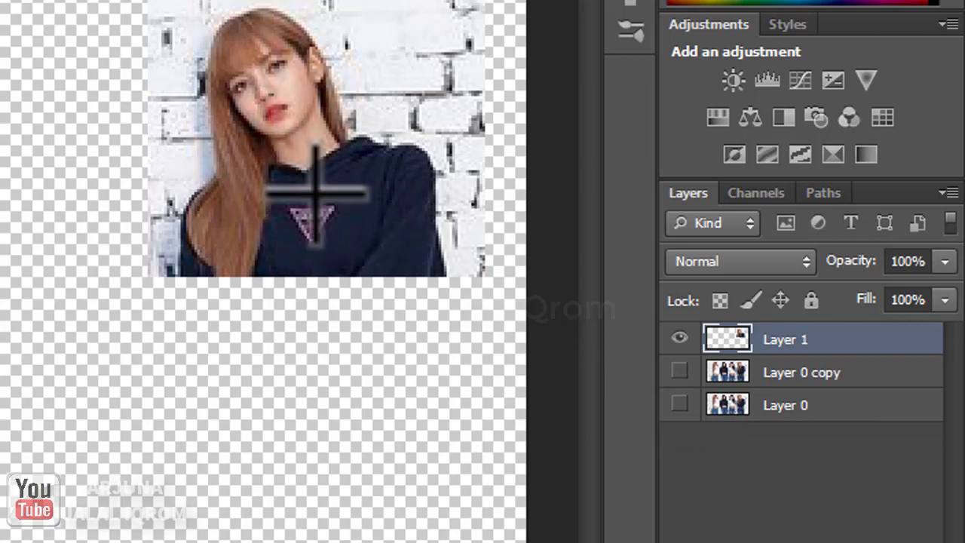
left_click(679, 371)
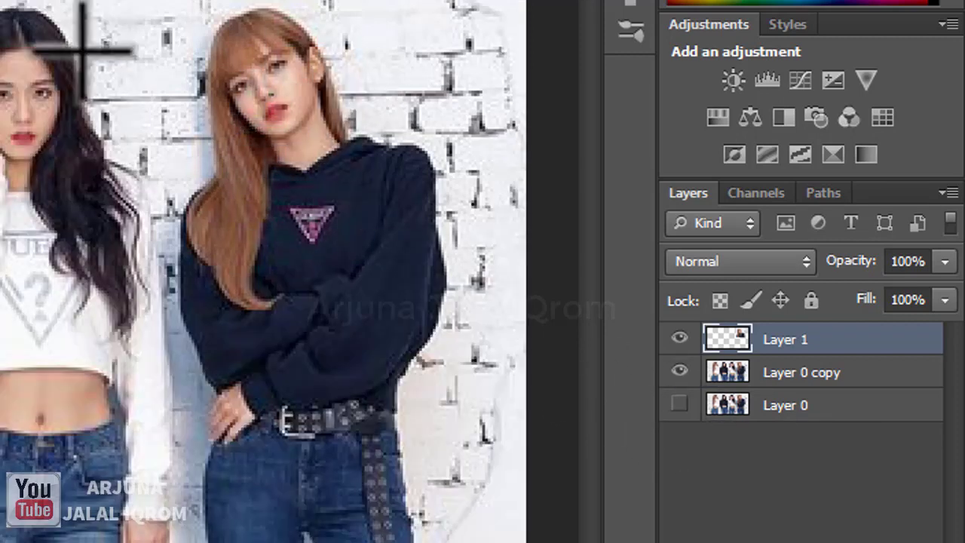
Step: Move Layer 1's cutout onto the second woman with Free Transform, then hide it
key("ctrl+t")
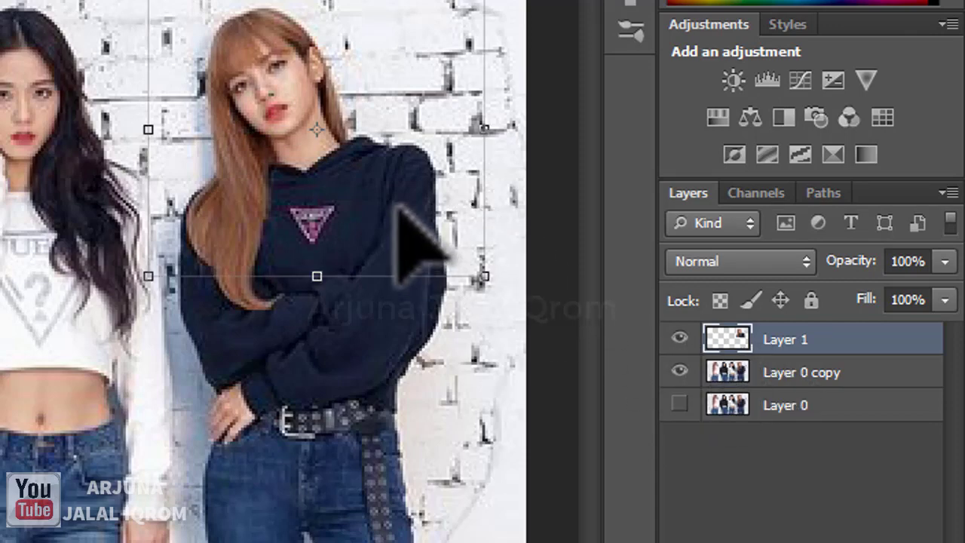
mouse_move(396, 207)
left_mouse_down()
mouse_move(542, 237)
mouse_move(392, 240)
mouse_move(387, 265)
mouse_move(392, 245)
left_mouse_up()
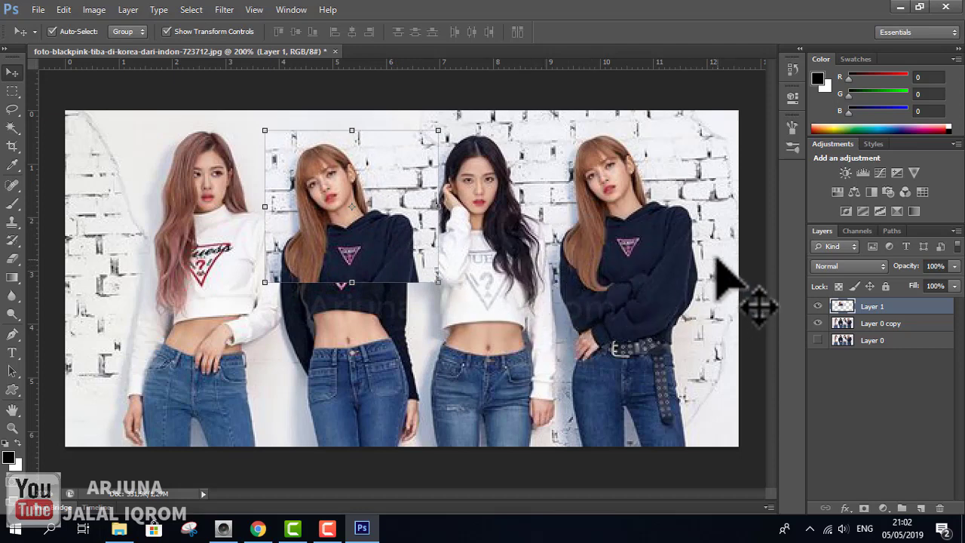
left_click(818, 306)
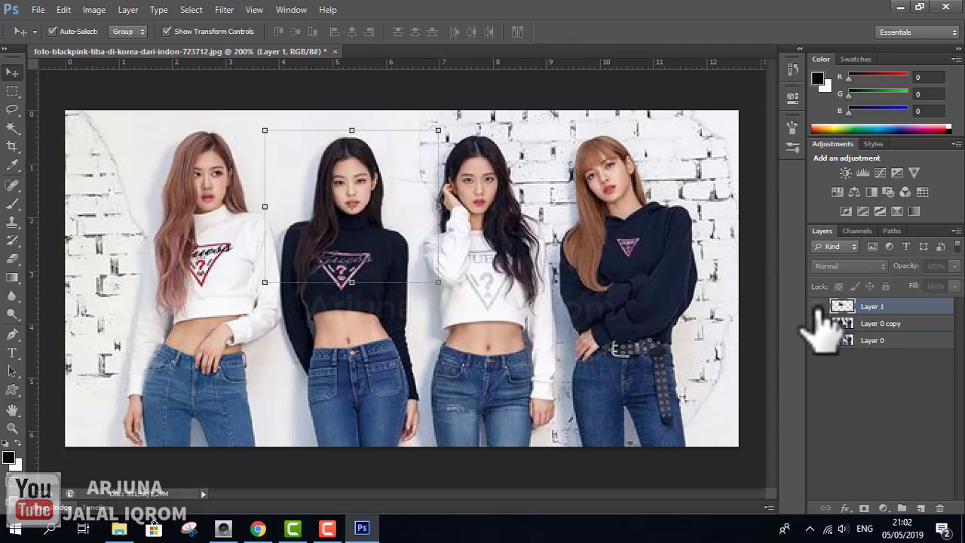
Step: Toggle Layer 1's visibility to compare, leave it hidden, and select Layer 0 copy
left_click(818, 306)
left_click(818, 306)
left_click(818, 306)
left_click(817, 306)
left_click(817, 306)
left_click(818, 306)
left_click(818, 306)
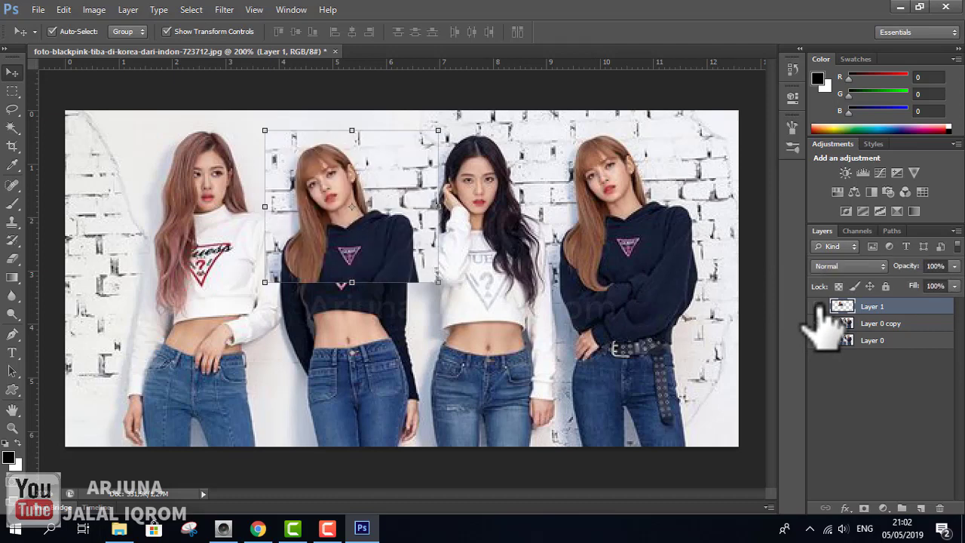
left_click(818, 306)
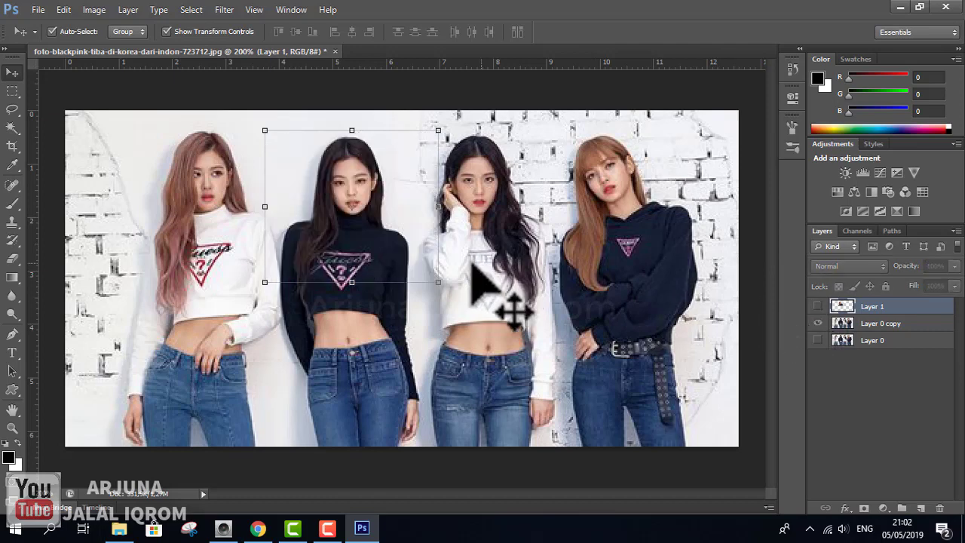
left_click(818, 306)
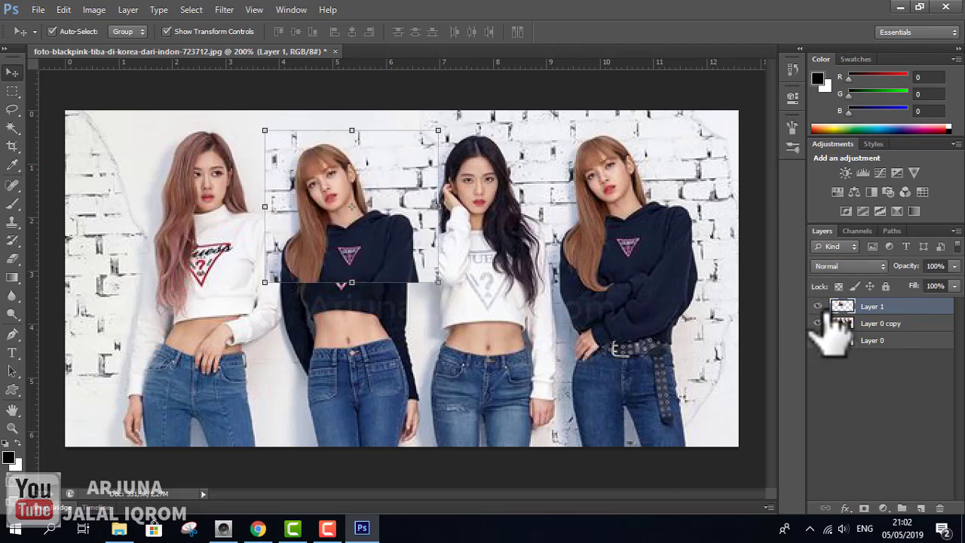
left_click(818, 306)
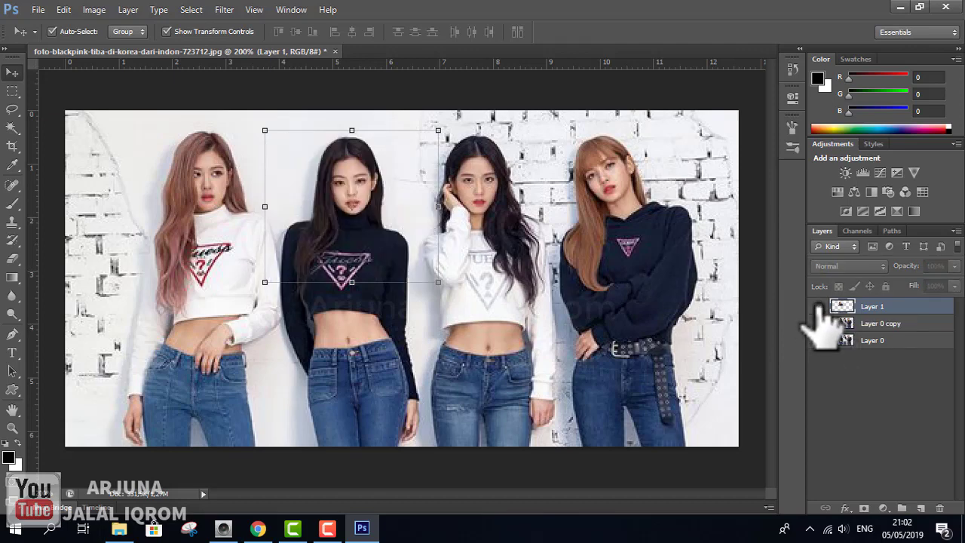
left_click(635, 252)
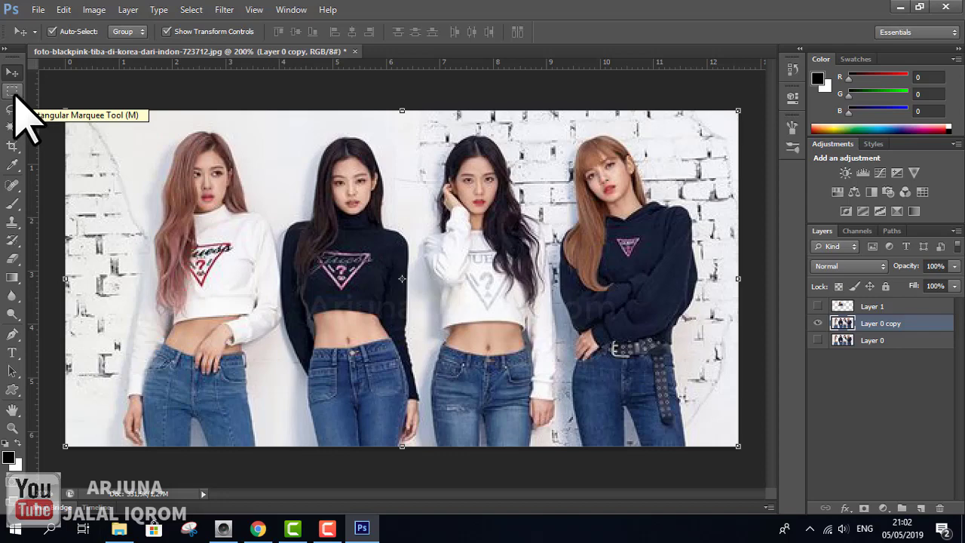
Step: Draw an elliptical marquee around the pink-haired woman's head and upper body
left_click(13, 94)
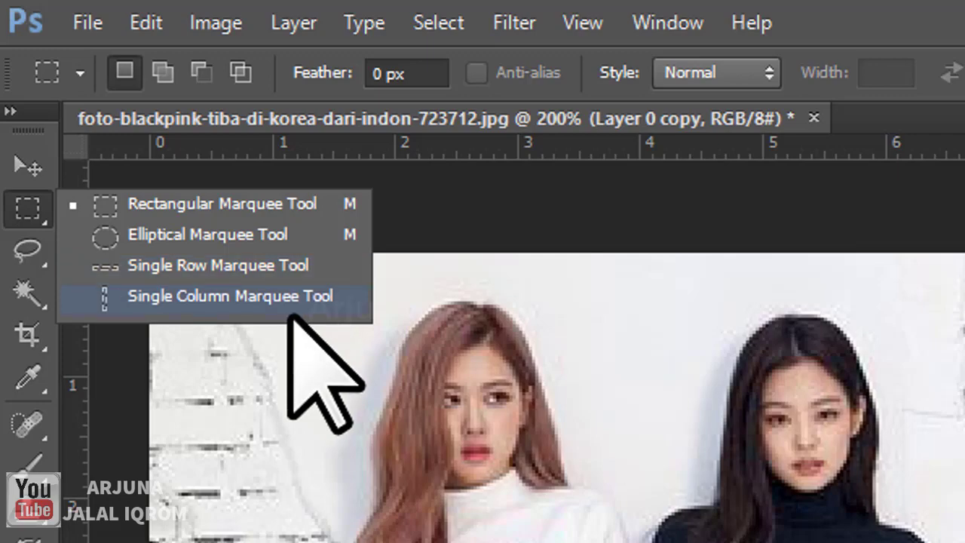
left_click(192, 237)
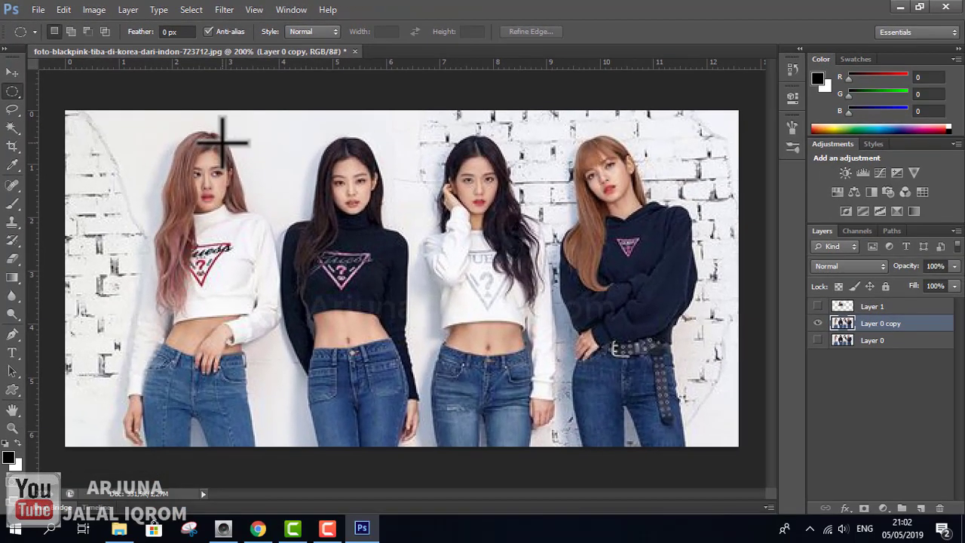
left_click_drag(133, 121, 278, 357)
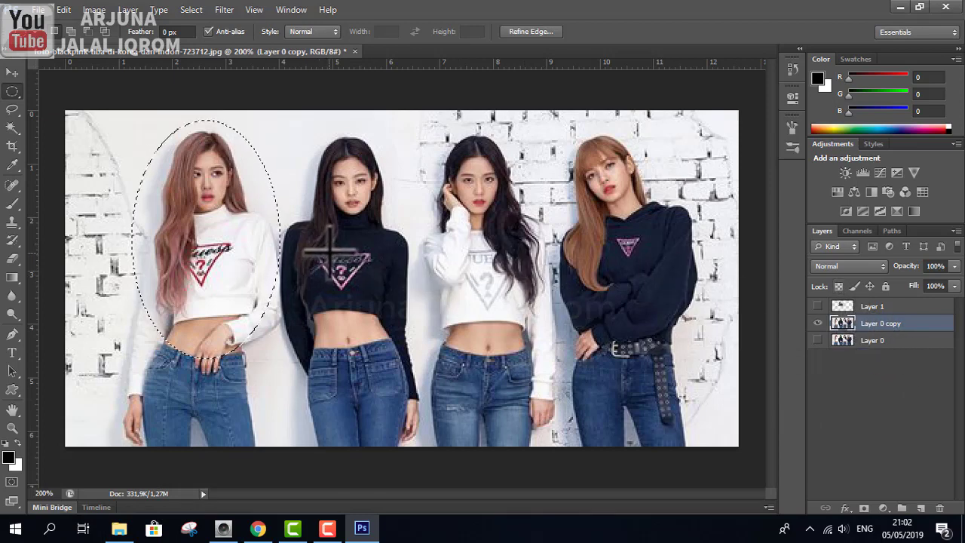
Step: Test-delete inside the oval, then invert it and test-clear the outside, undoing both
key("Delete")
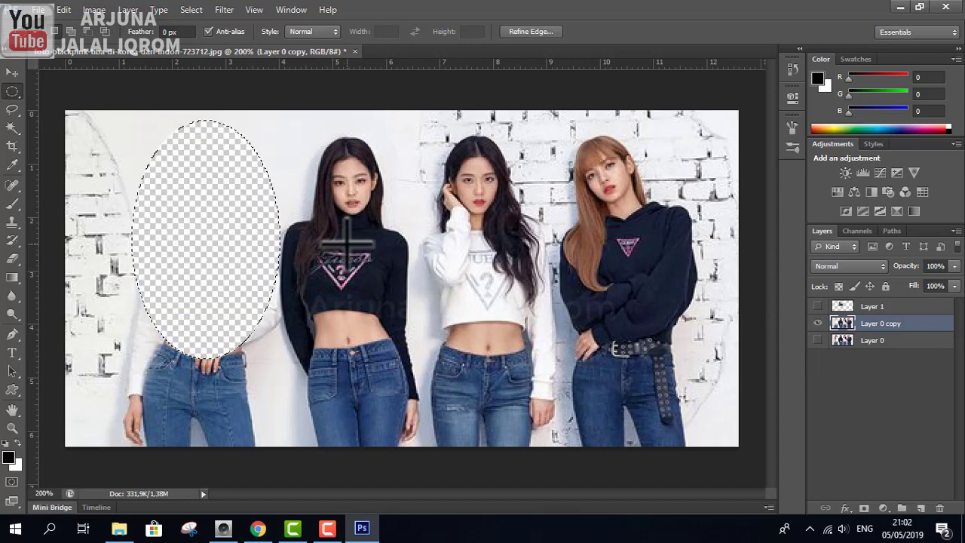
key("ctrl+z")
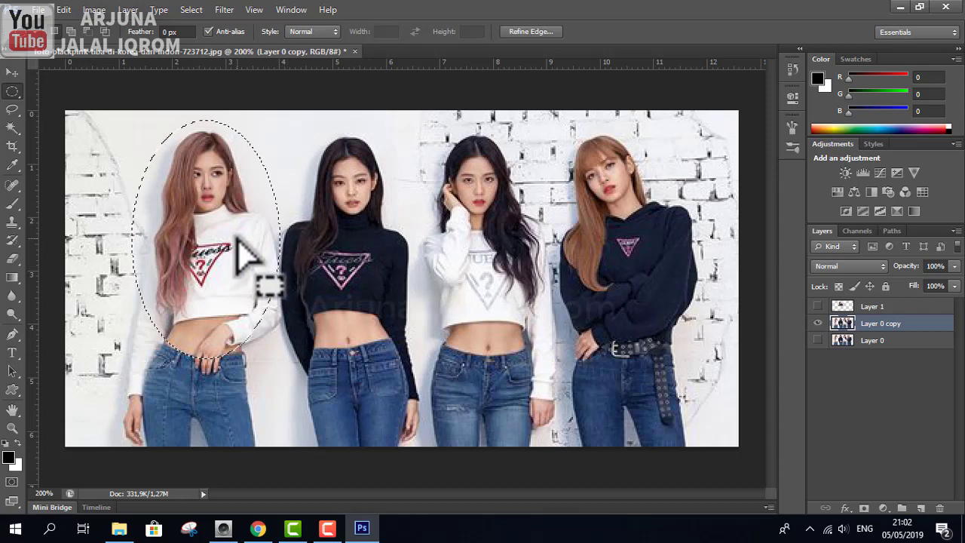
right_click(238, 241)
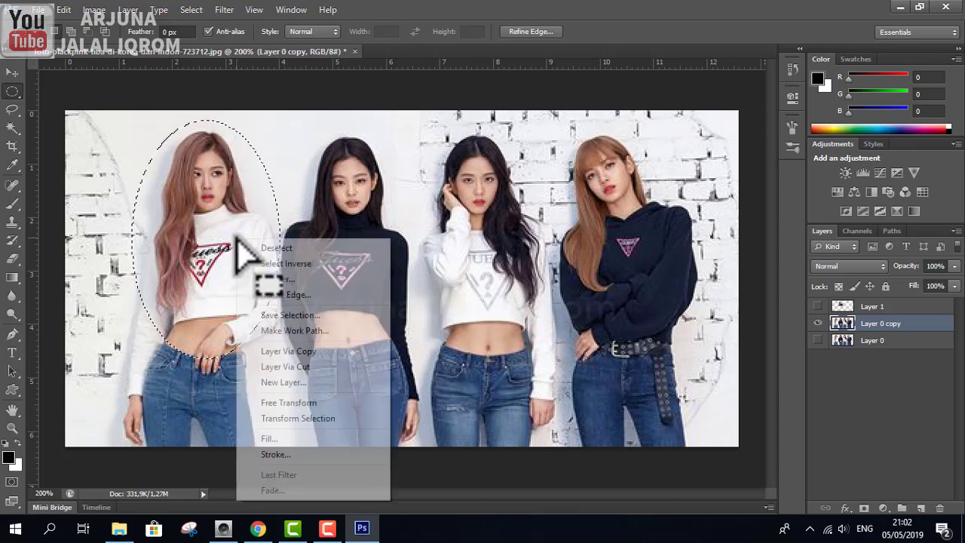
left_click(269, 263)
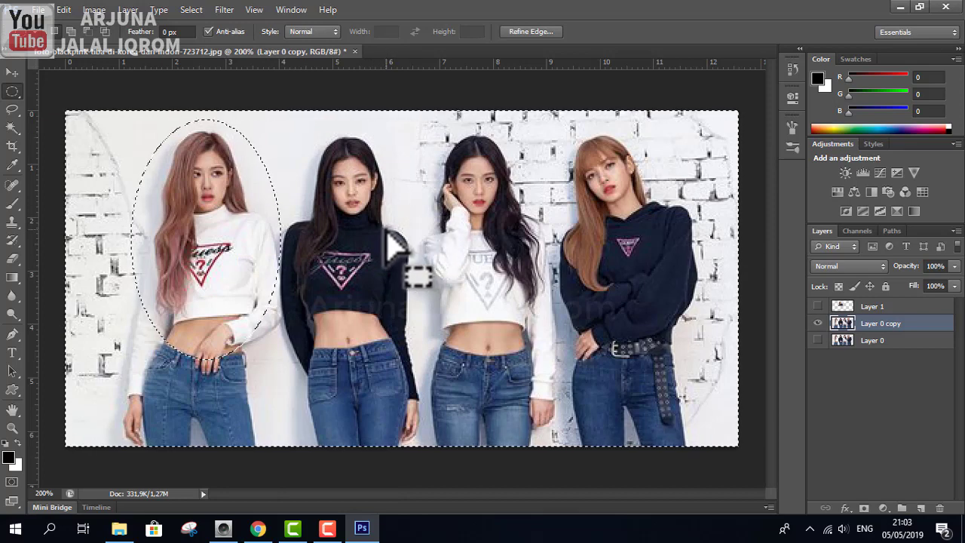
key("Delete")
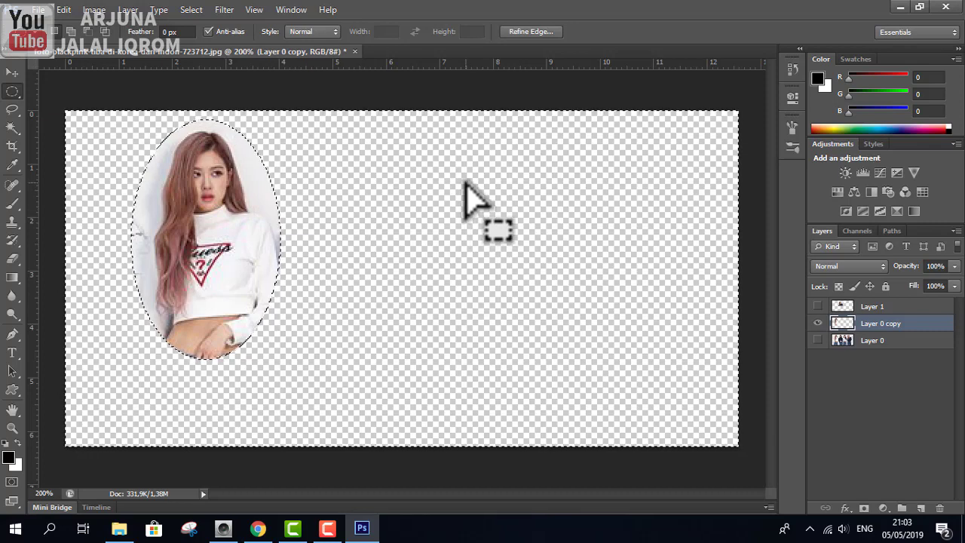
key("ctrl+z")
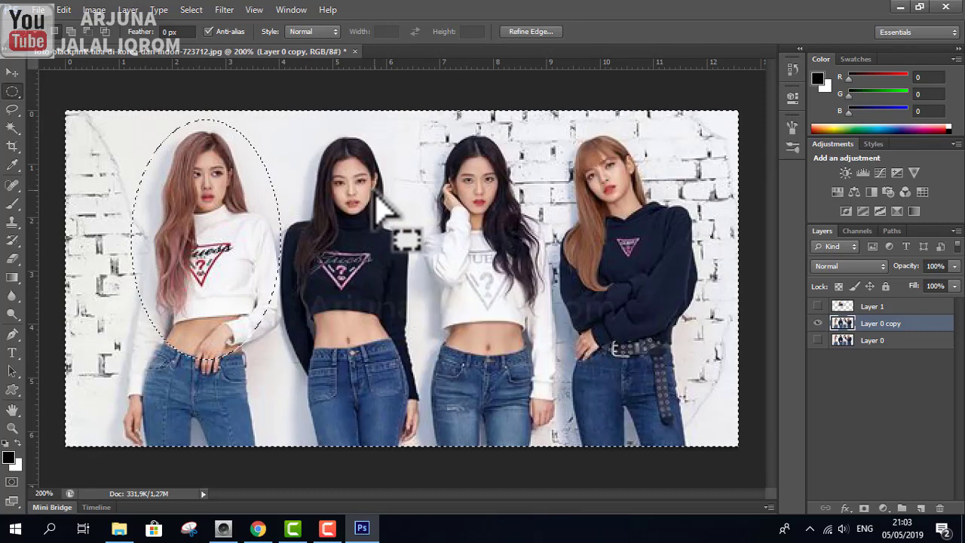
Step: Invert the selection back to the oval and copy it onto new Layer 2
right_click(213, 238)
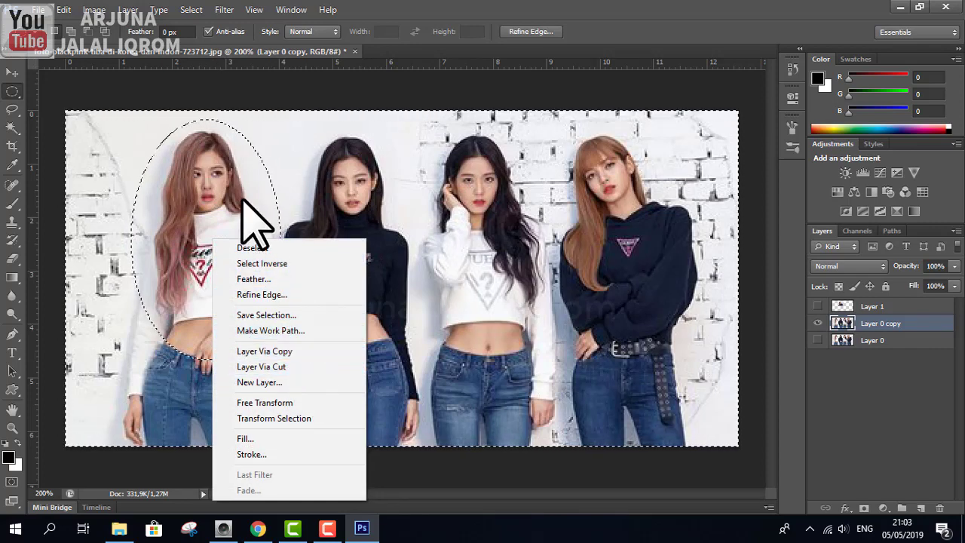
right_click(202, 185)
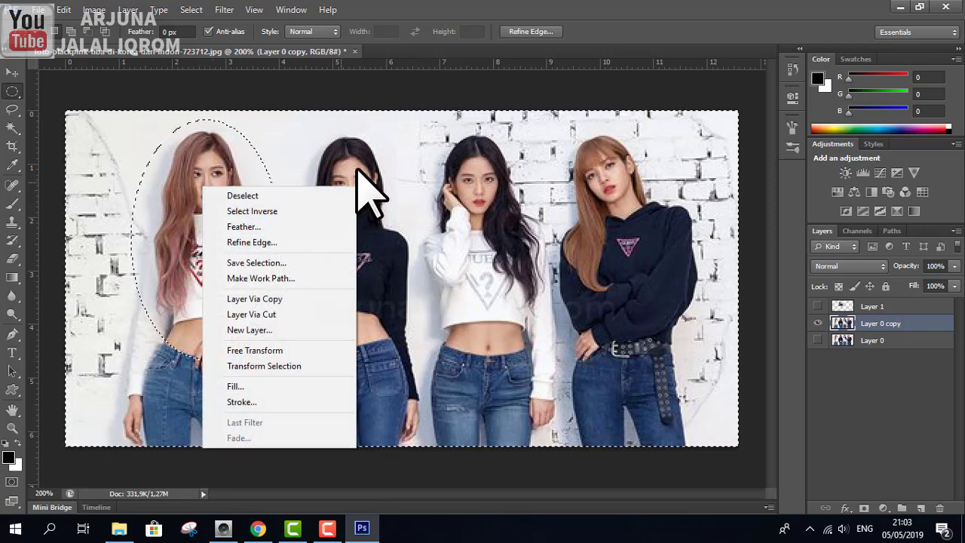
left_click(291, 213)
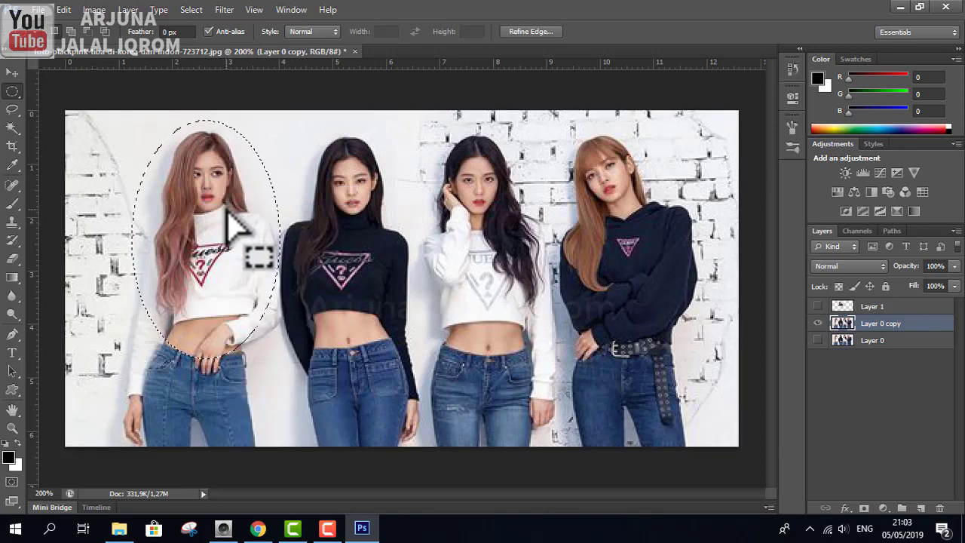
right_click(222, 208)
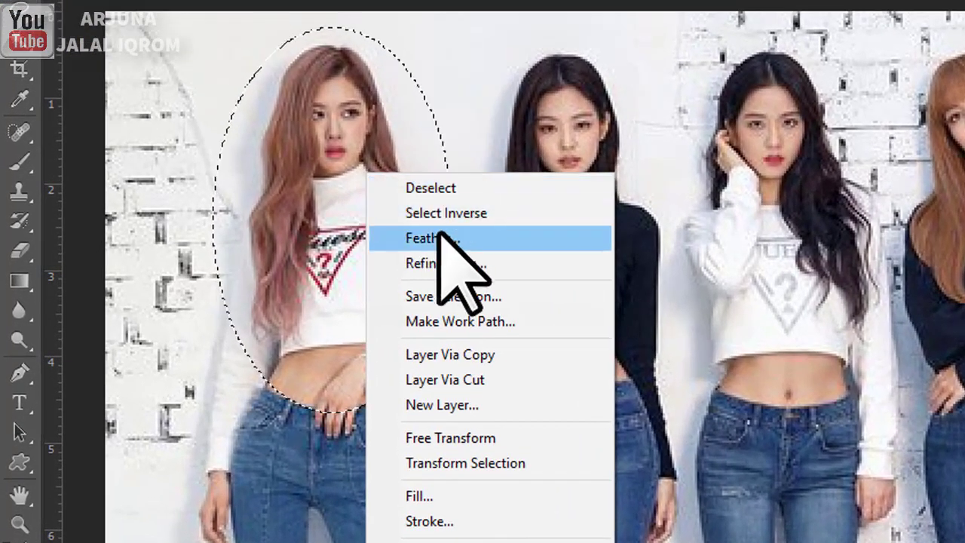
left_click(512, 356)
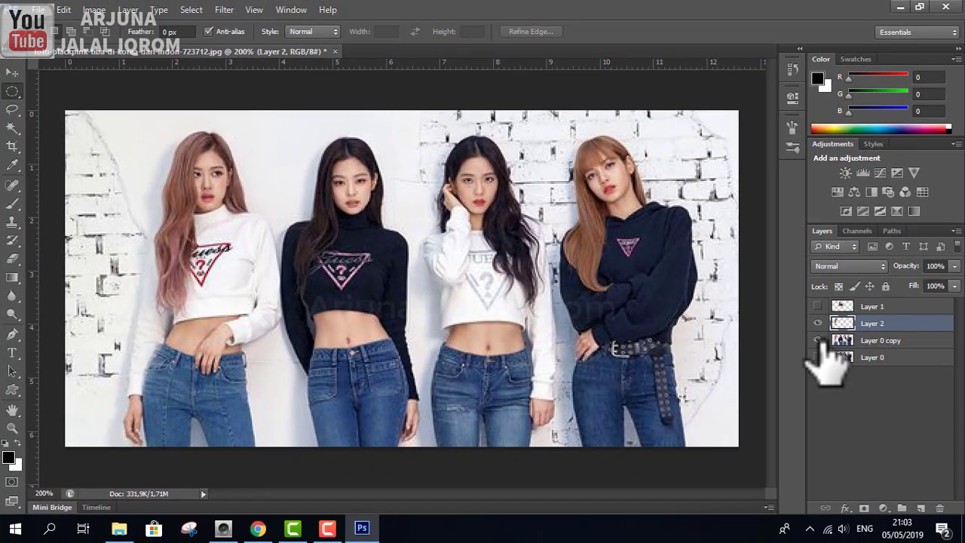
Step: Toggle Layer 0 copy's visibility off and on to check Layer 2, then make Layer 0 copy active
left_click(818, 340)
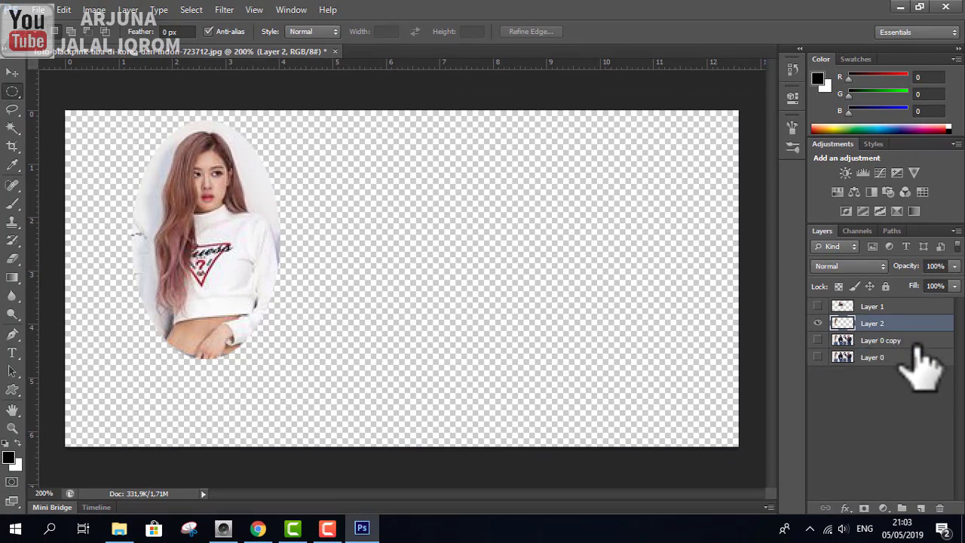
left_click(818, 340)
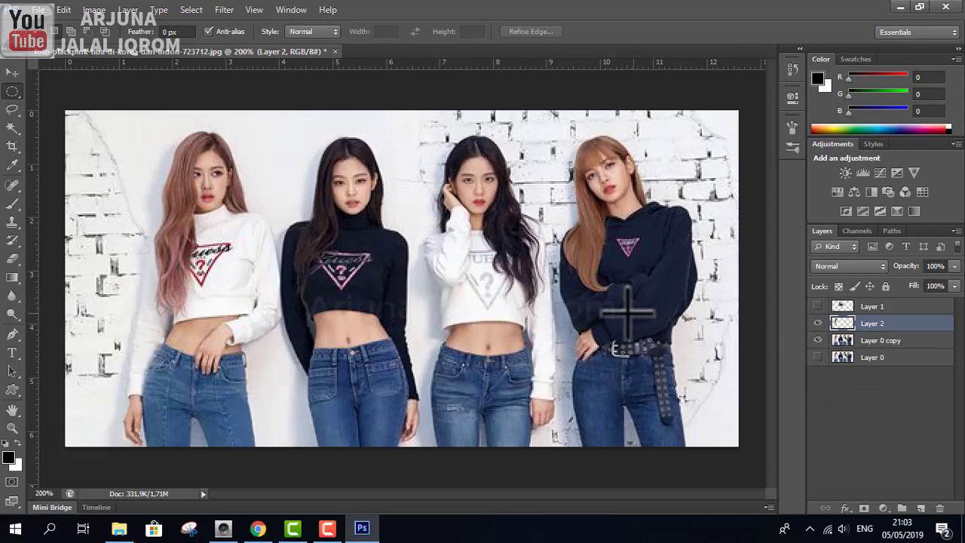
left_click(844, 340)
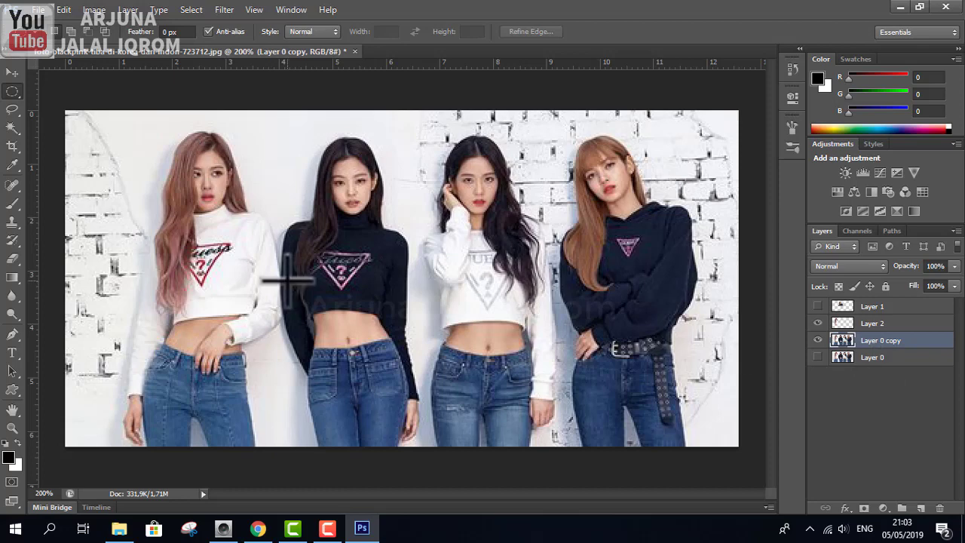
Step: Place a Single Row Marquee selection across the members' waists
right_click(18, 97)
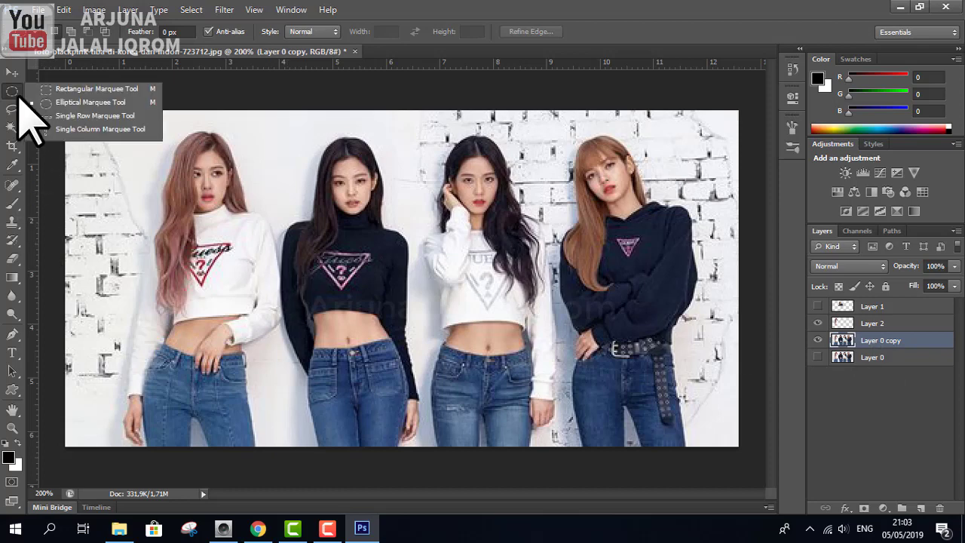
left_click(106, 117)
left_click_drag(134, 141, 294, 305)
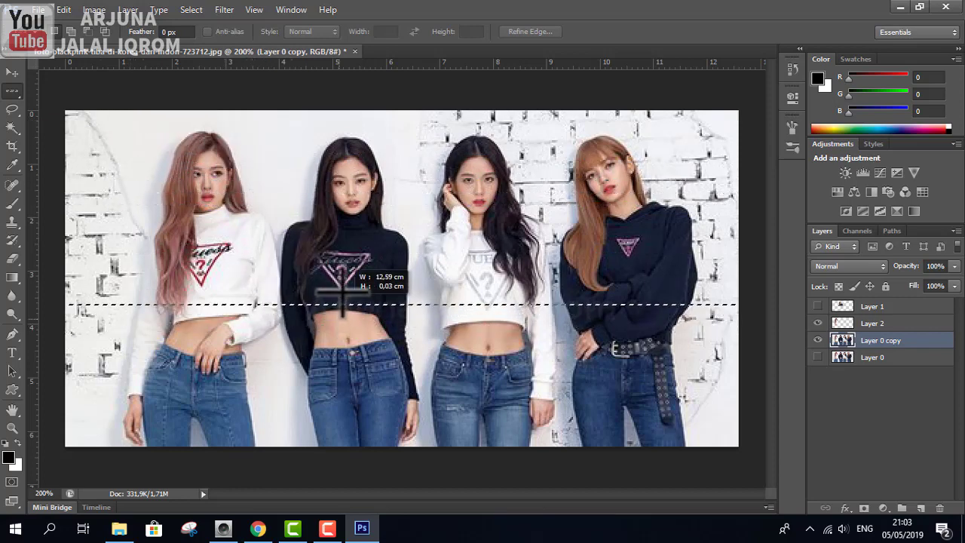
left_click_drag(294, 304, 355, 349)
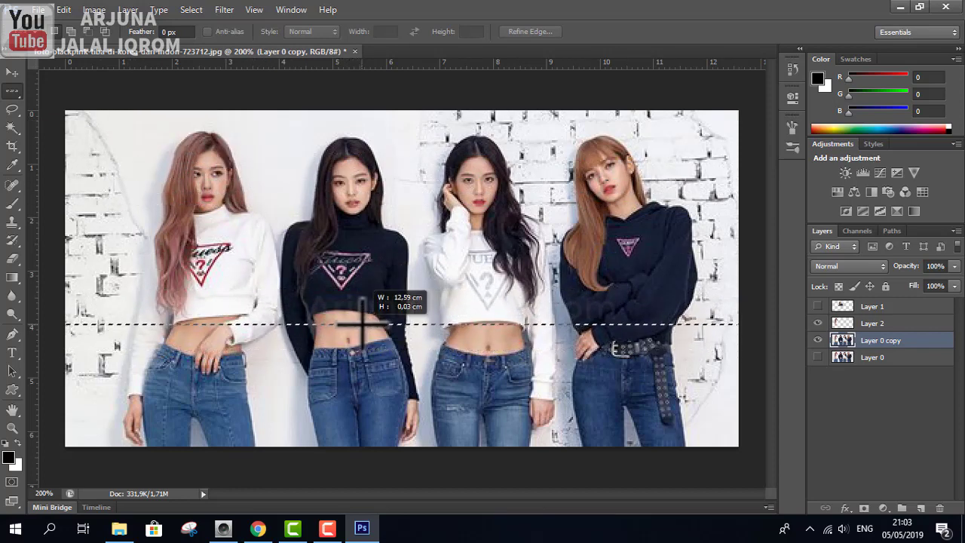
left_click_drag(367, 315, 369, 317)
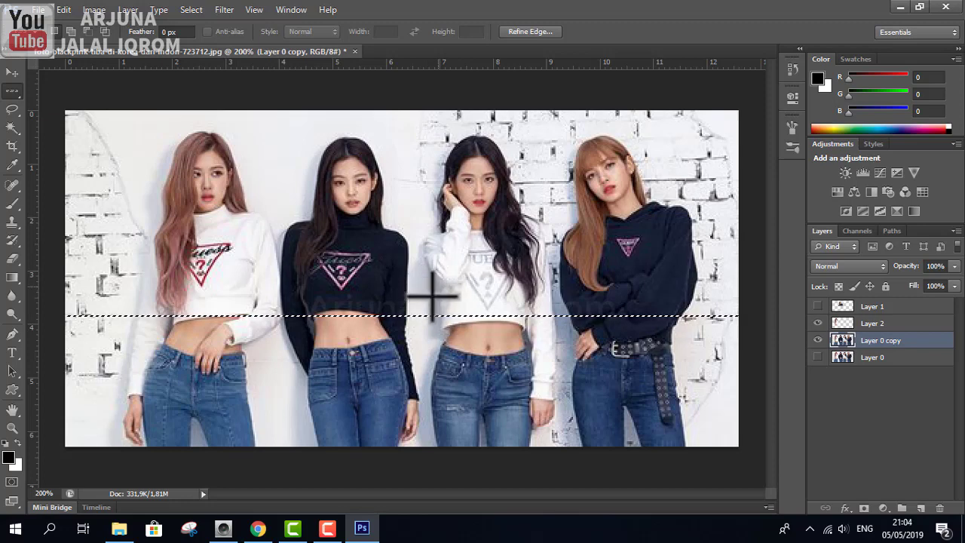
Step: Invert the row selection and clear outside it, then undo to keep the photo intact
right_click(430, 315)
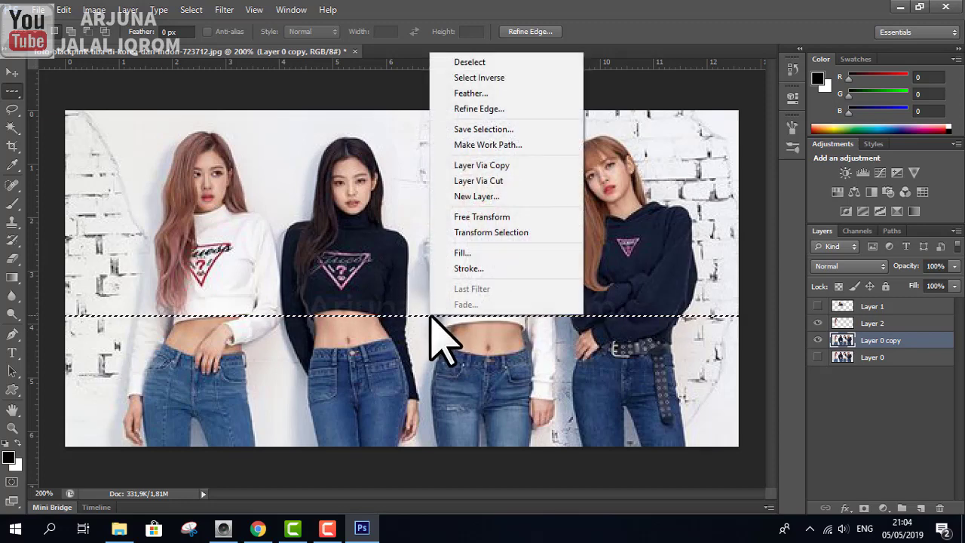
left_click(483, 78)
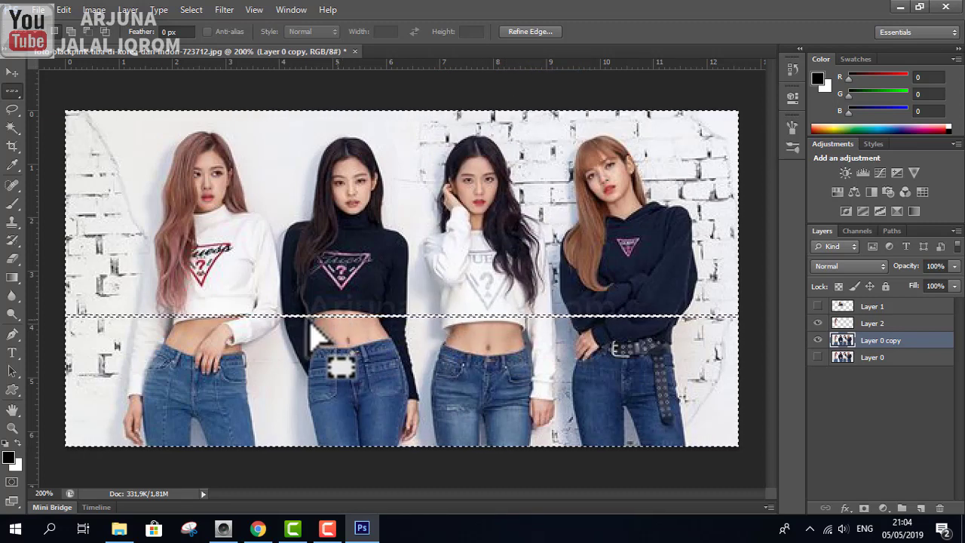
key("Delete")
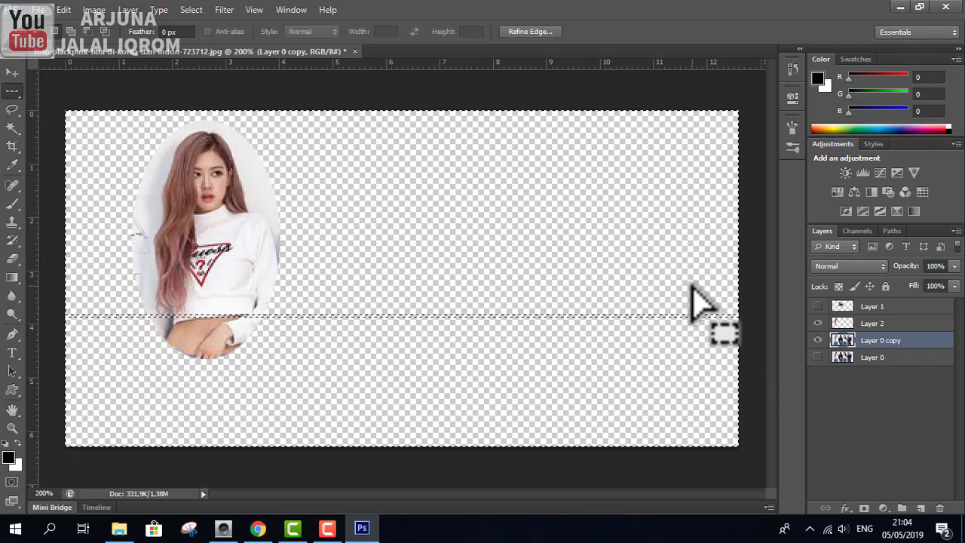
key("ctrl+z")
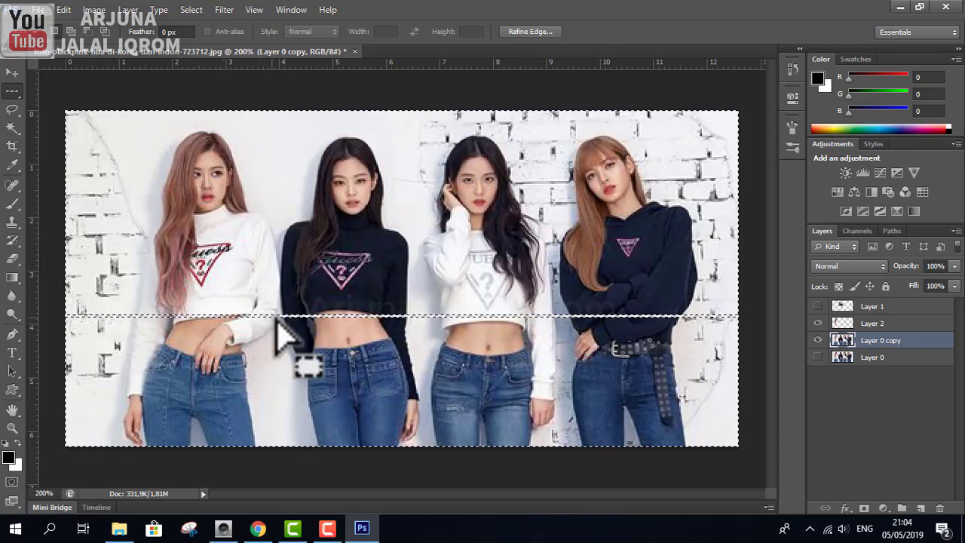
key("ctrl+z")
key("ctrl+z")
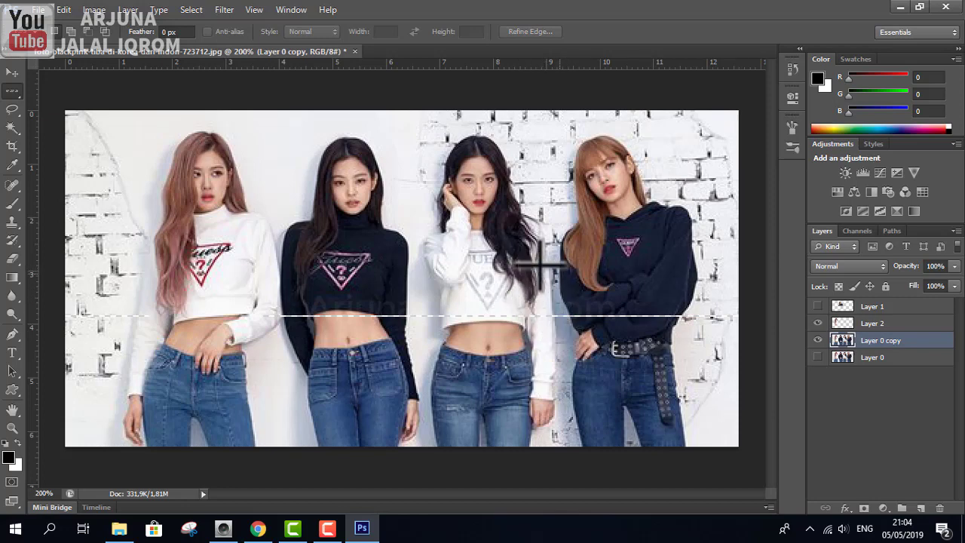
right_click(16, 96)
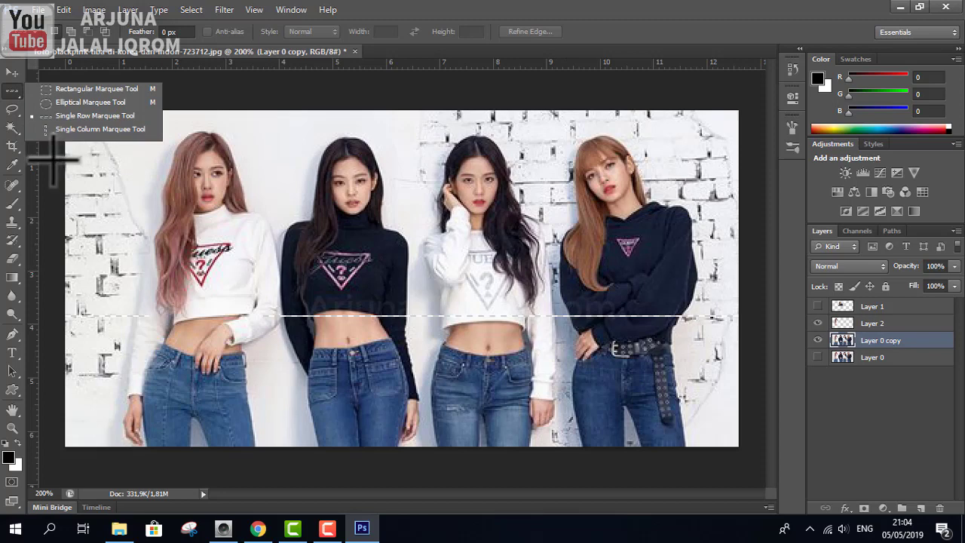
Step: Remove the stray row selection and dismiss the accidental Save As dialog without saving
left_click(53, 160, "shift")
left_click(12, 109)
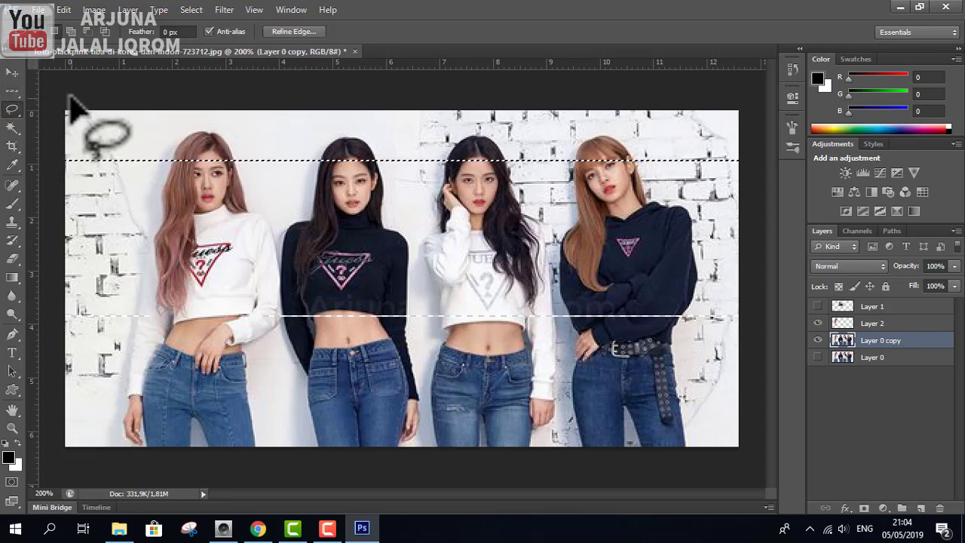
left_click(177, 200)
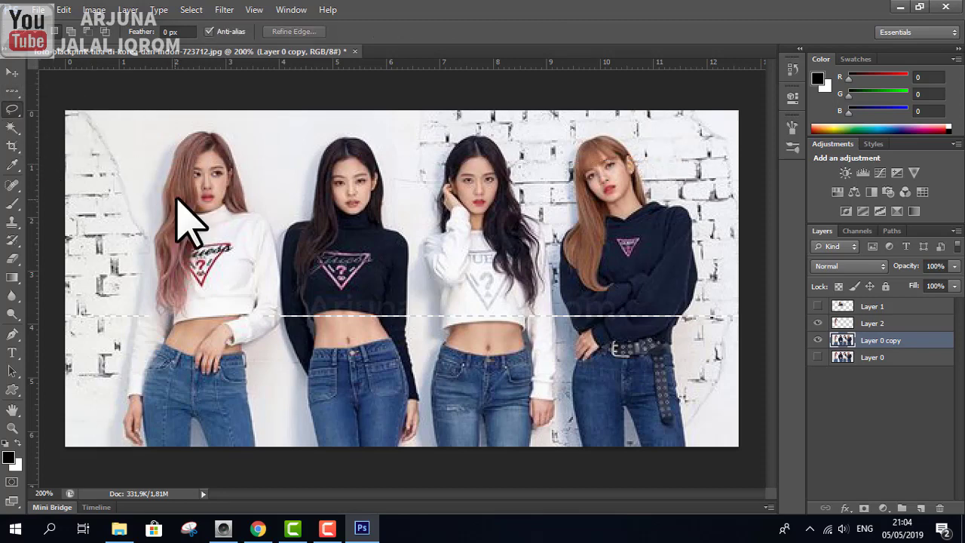
key("ctrl+shift+s")
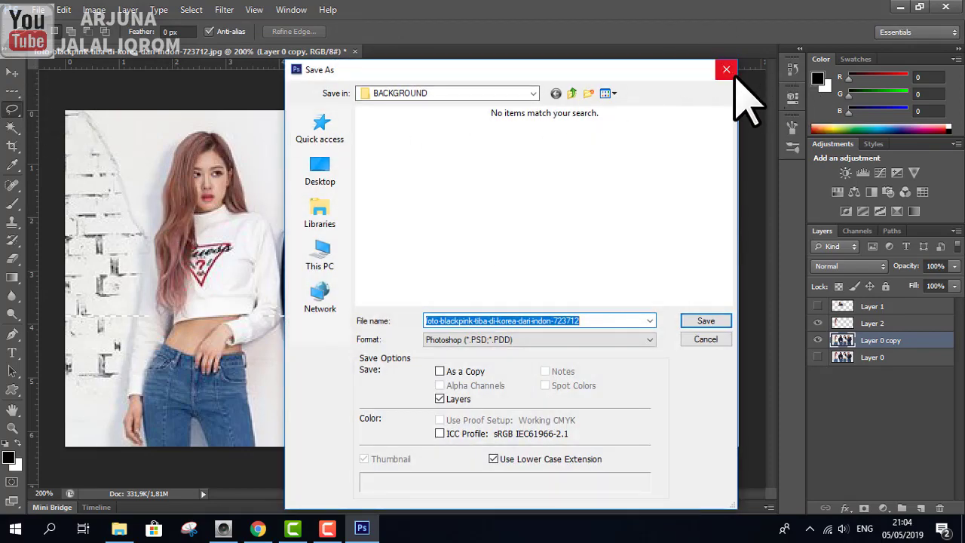
left_click(726, 69)
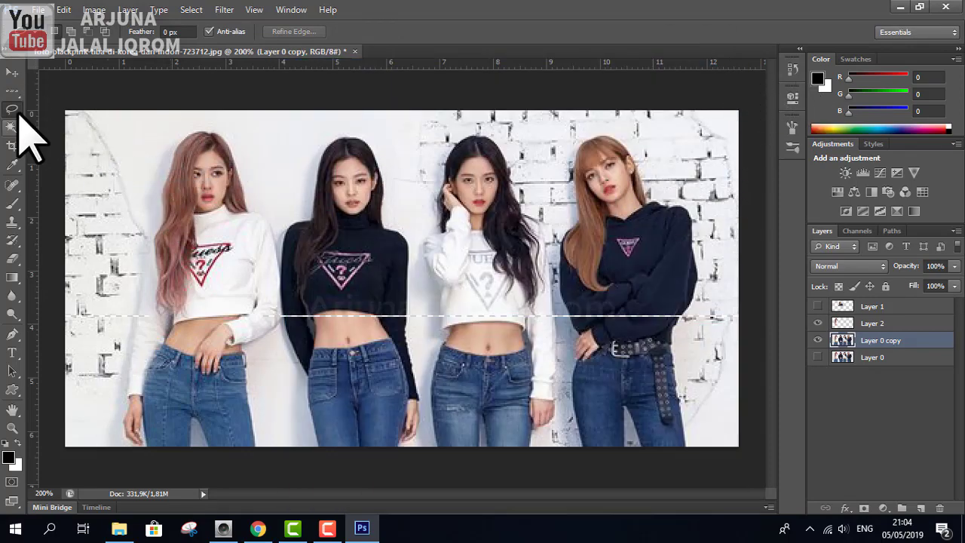
Step: Trace a freehand Lasso outline around the pink-haired girl on the far left
right_click(15, 111)
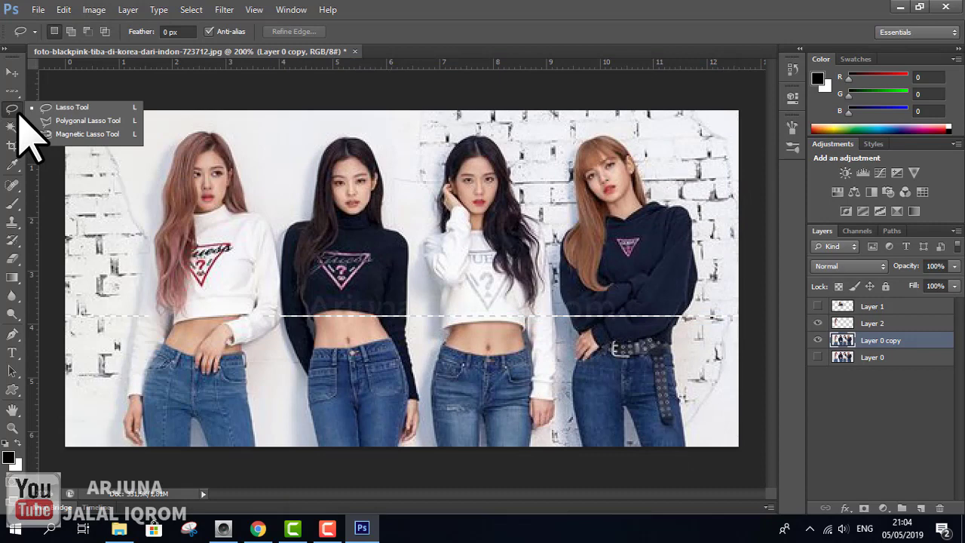
left_click(60, 108)
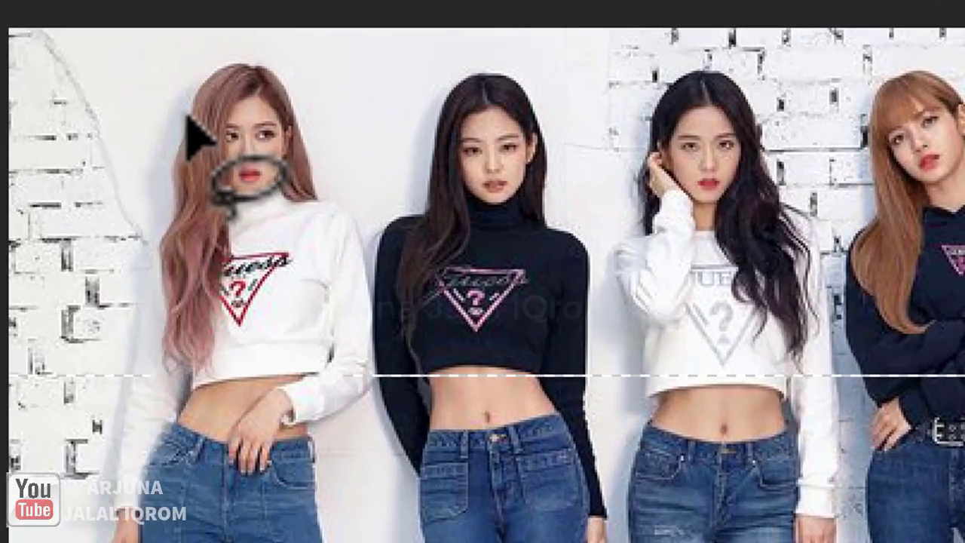
mouse_move(190, 120)
left_mouse_down()
mouse_move(287, 17)
mouse_move(323, 43)
mouse_move(363, 181)
mouse_move(407, 227)
mouse_move(416, 252)
mouse_move(431, 409)
mouse_move(422, 441)
mouse_move(370, 463)
mouse_move(345, 496)
mouse_move(297, 524)
left_mouse_up()
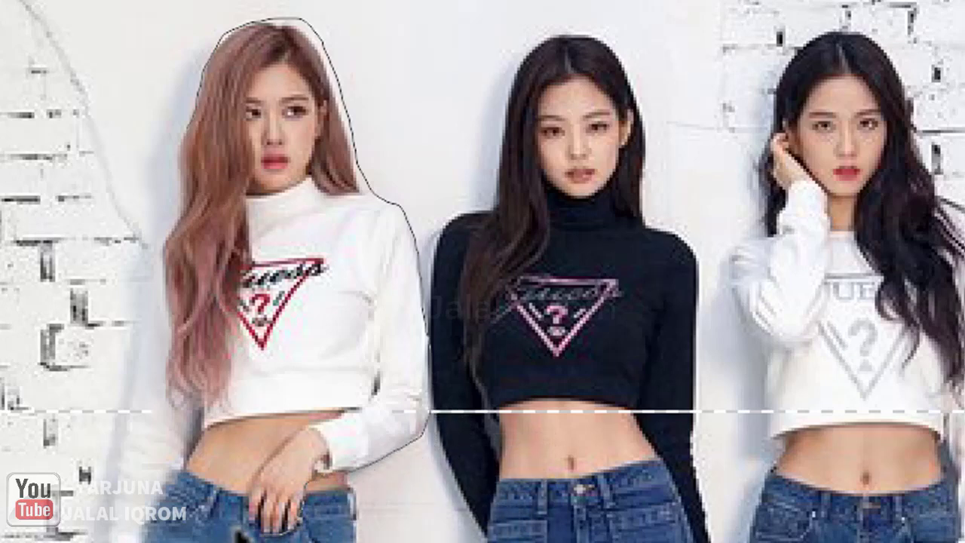
mouse_move(224, 511)
left_mouse_down()
mouse_move(202, 484)
mouse_move(134, 445)
mouse_move(135, 354)
mouse_move(167, 205)
left_mouse_up()
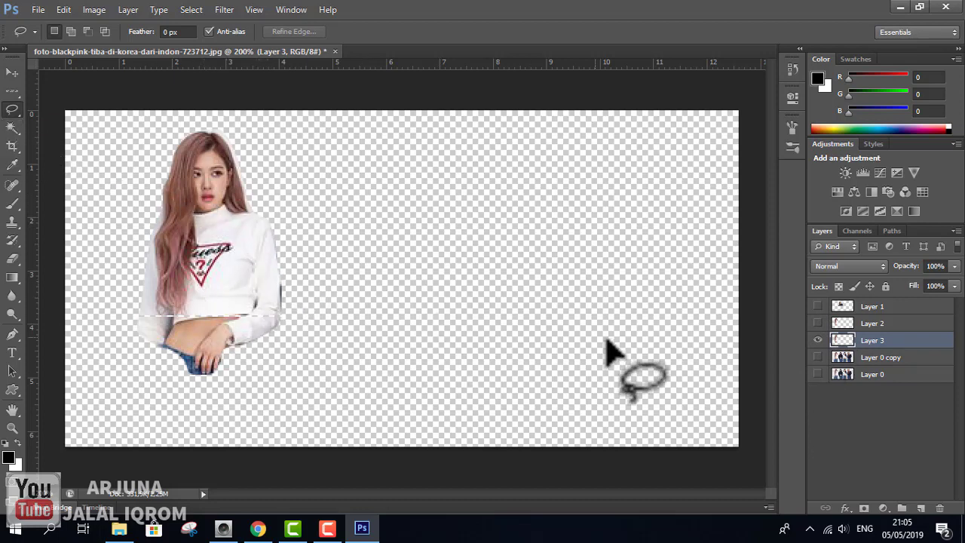
Step: Hide Layer 3, show and activate Layer 0 copy, and test a Magic Wand selection of the wall, then deselect
left_click(817, 340)
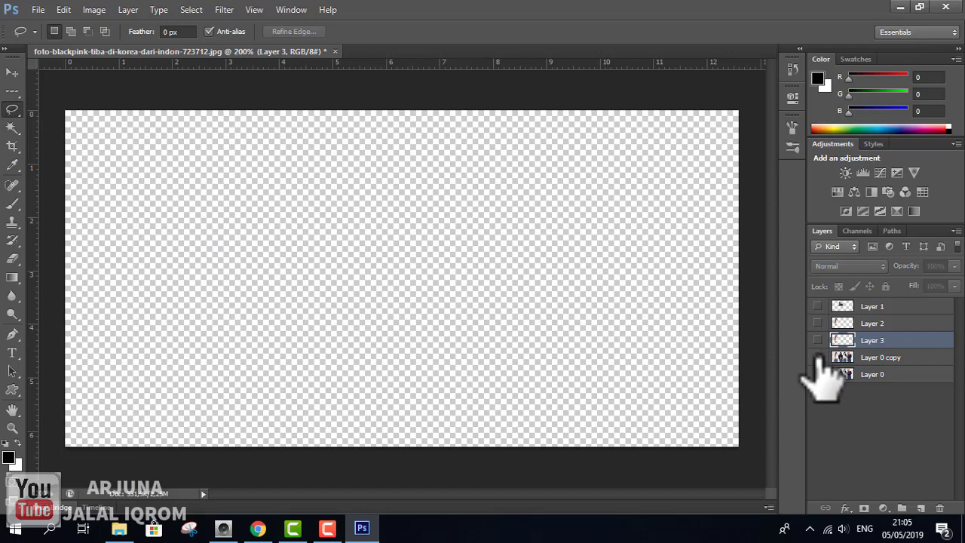
left_click(818, 357)
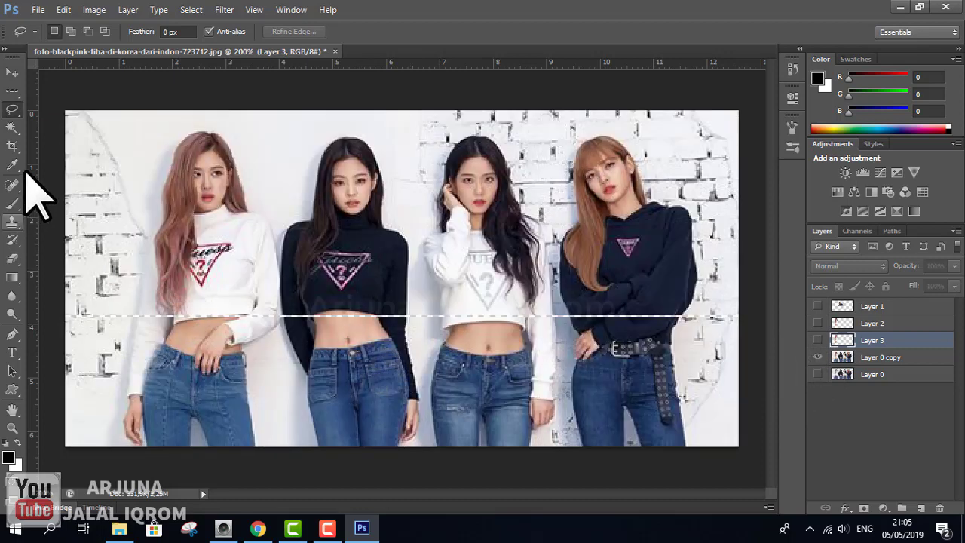
right_click(18, 112)
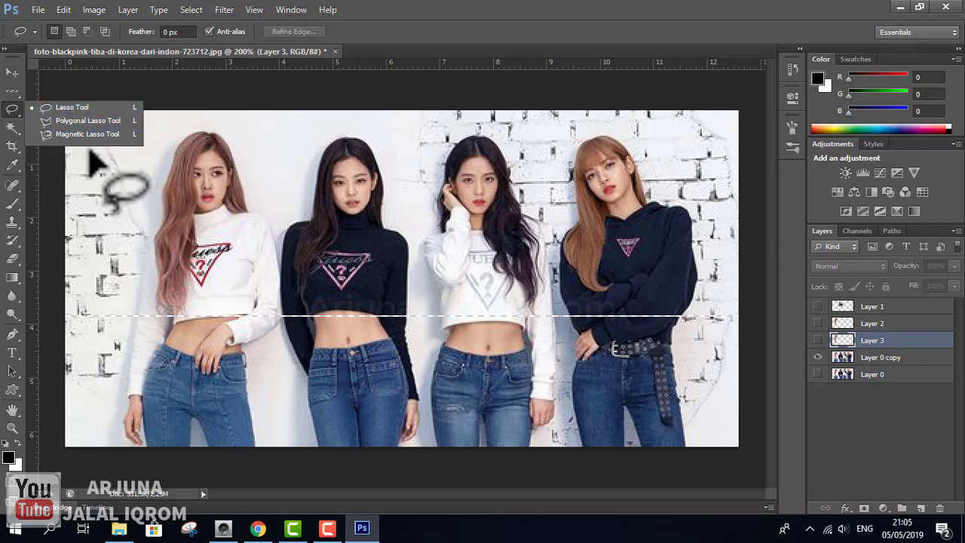
left_click(13, 129)
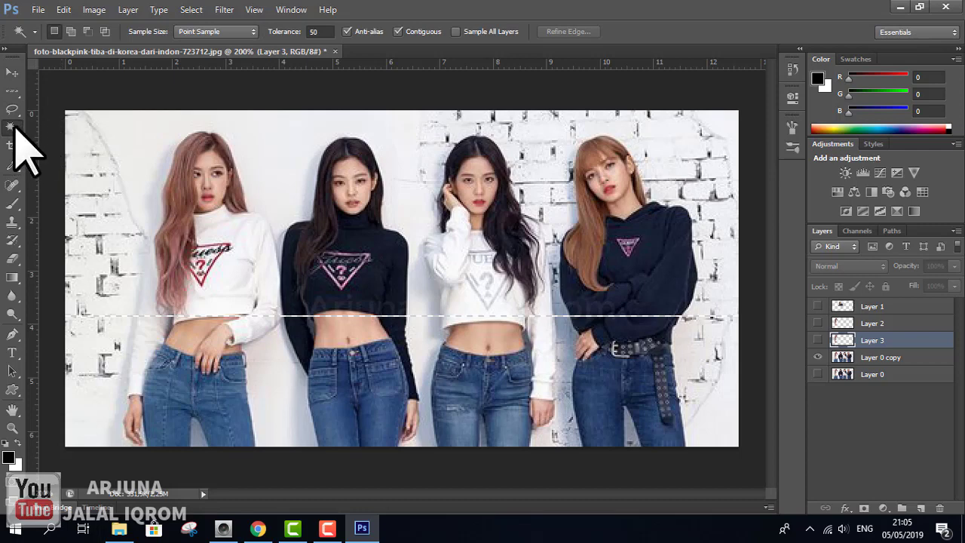
left_click(880, 357)
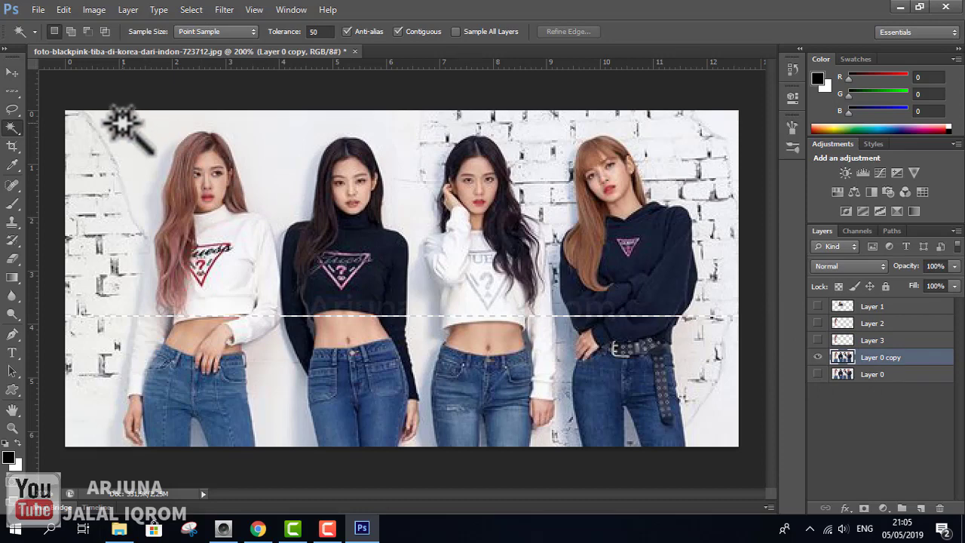
left_click(116, 127)
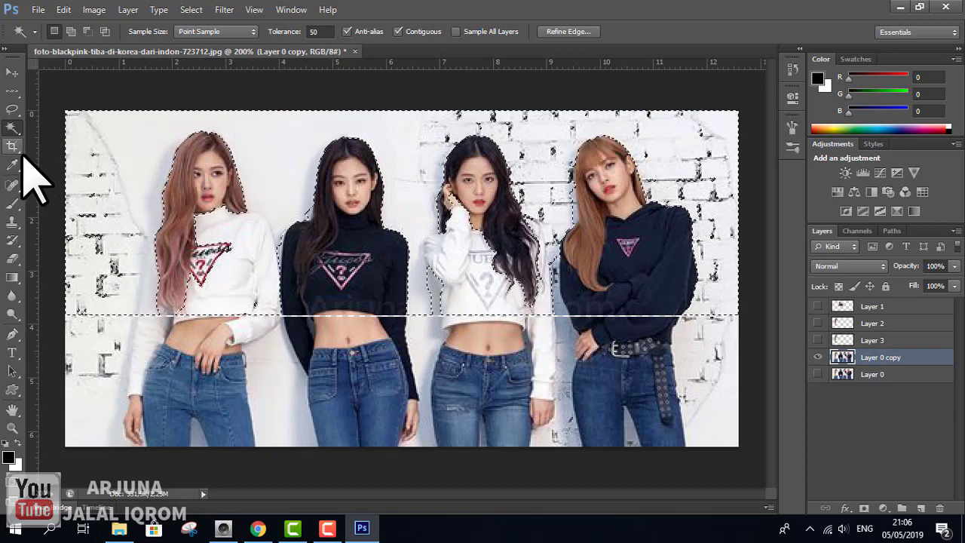
key("ctrl+d")
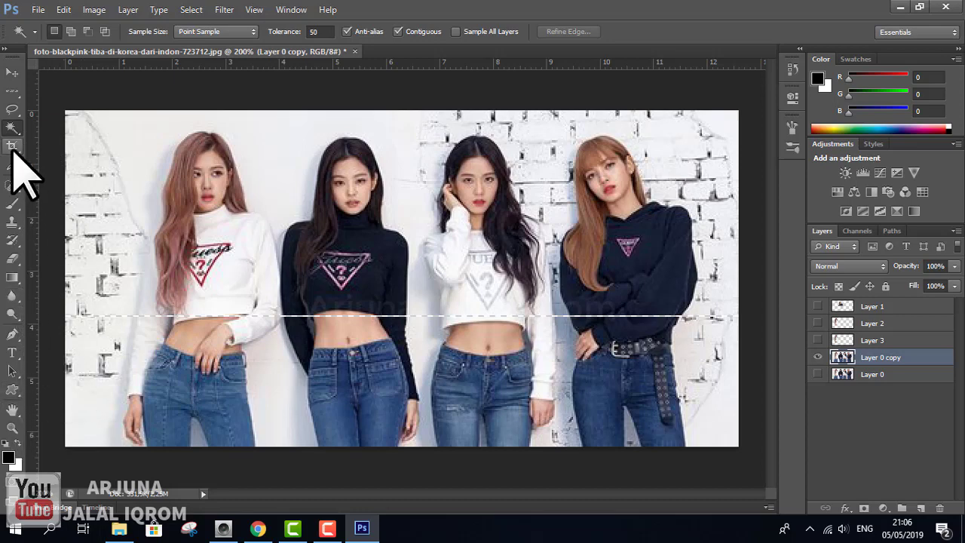
Step: Switch from the Brush tool to the Move Tool with transform controls around Layer 0 copy
left_click(14, 203)
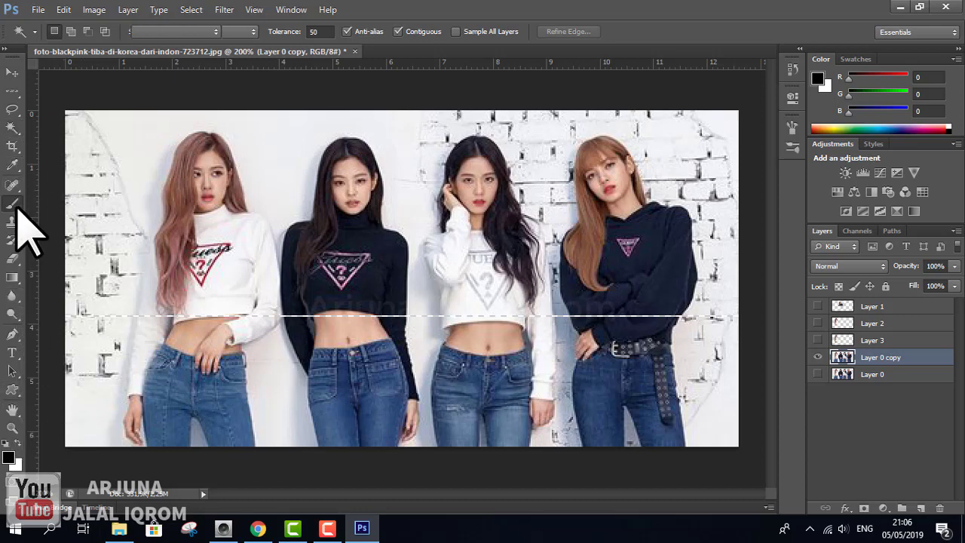
left_click(14, 205)
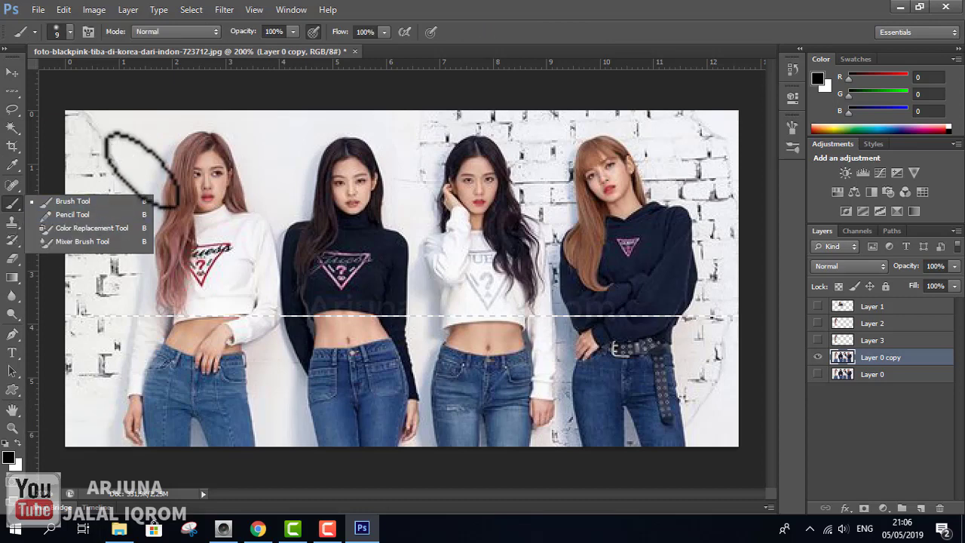
left_click(6, 71)
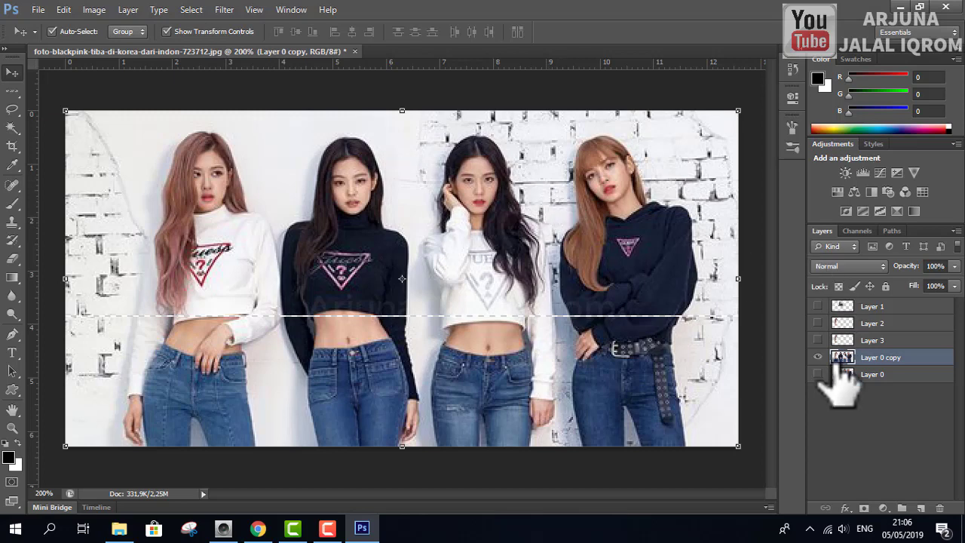
Step: Fill Layer 0 copy with solid black and show it beneath Layer 3's girl cutout
left_click(817, 357)
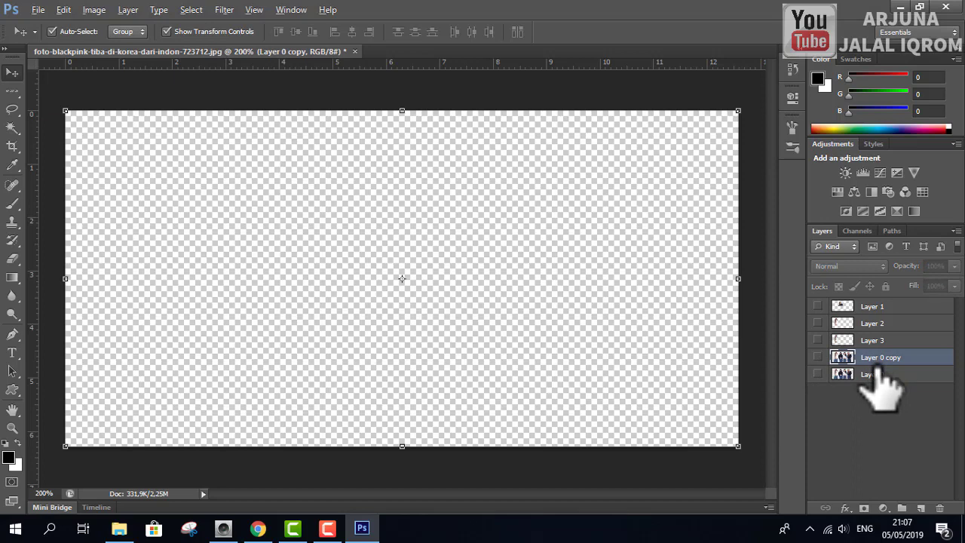
key("alt+BackSpace")
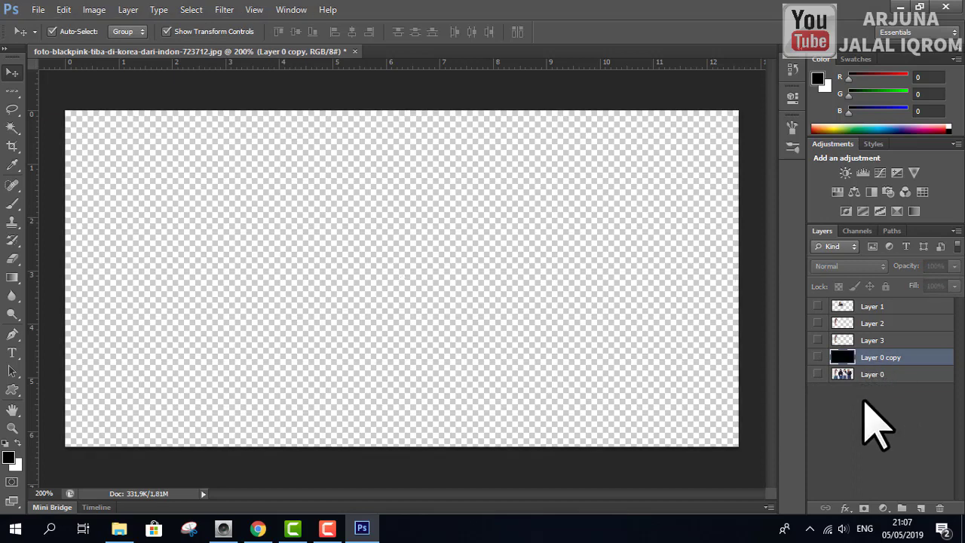
left_click(818, 340)
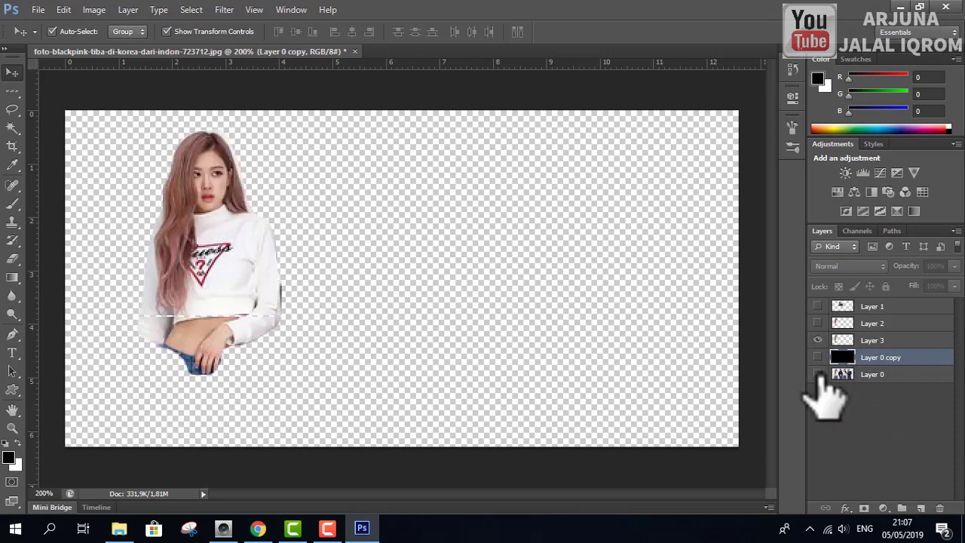
left_click(818, 356)
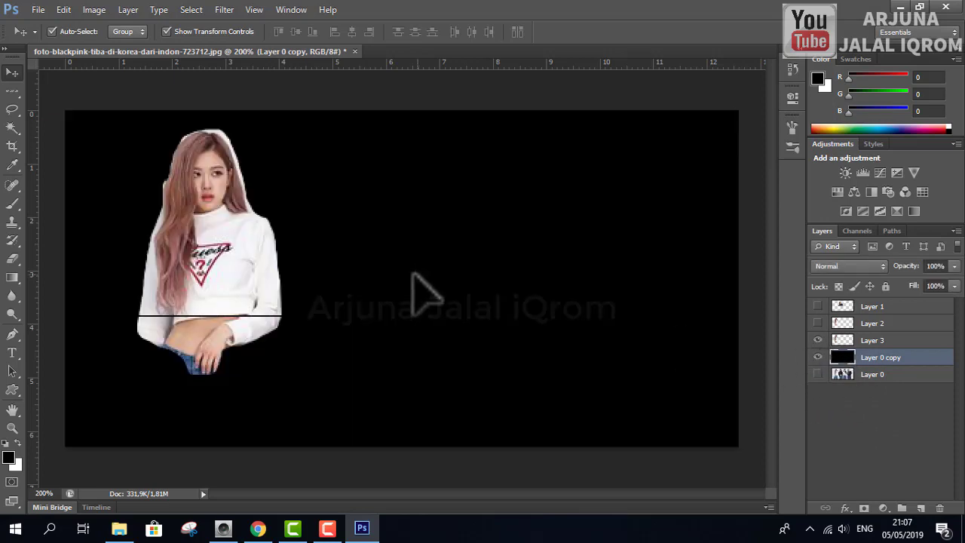
Step: Move Layer 3's girl toward the centre, then hide her and centre the Layer 2 oval portrait
mouse_move(218, 260)
left_mouse_down()
mouse_move(414, 262)
mouse_move(390, 270)
left_mouse_up()
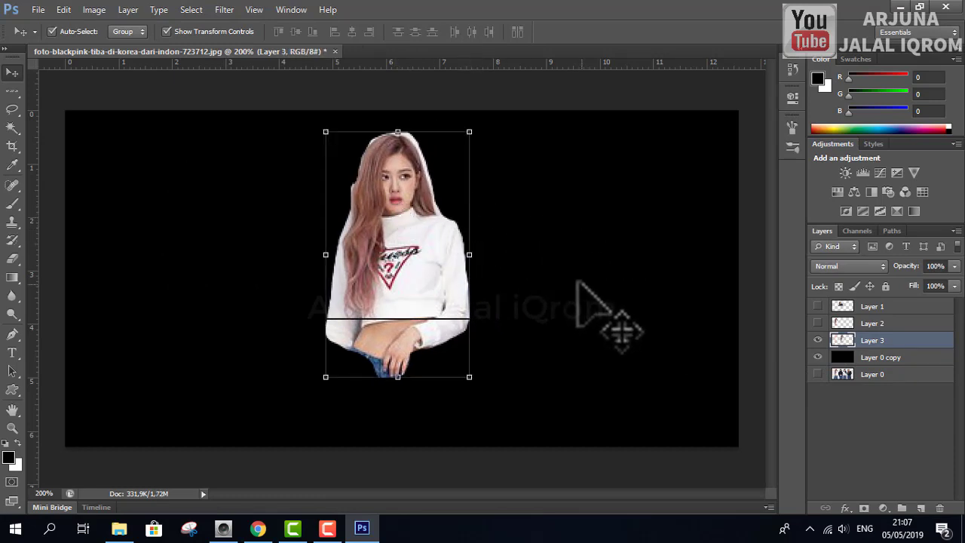
left_click(817, 340)
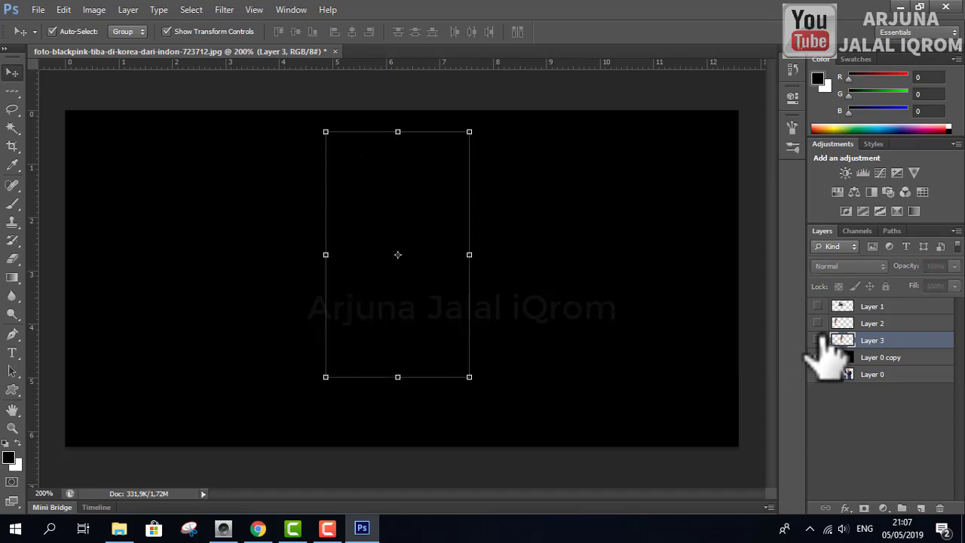
left_click(818, 322)
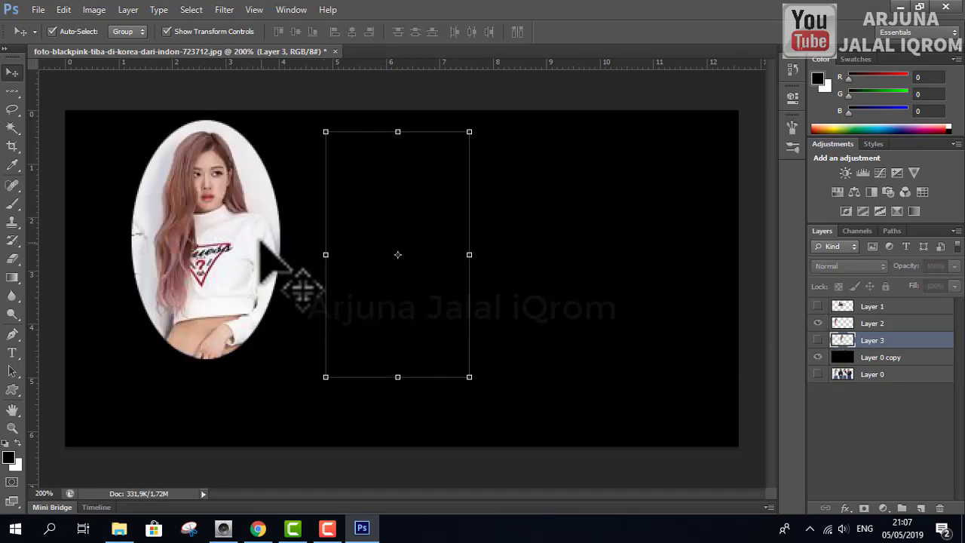
mouse_move(255, 249)
left_mouse_down()
mouse_move(452, 250)
mouse_move(443, 273)
left_mouse_up()
left_click(547, 291)
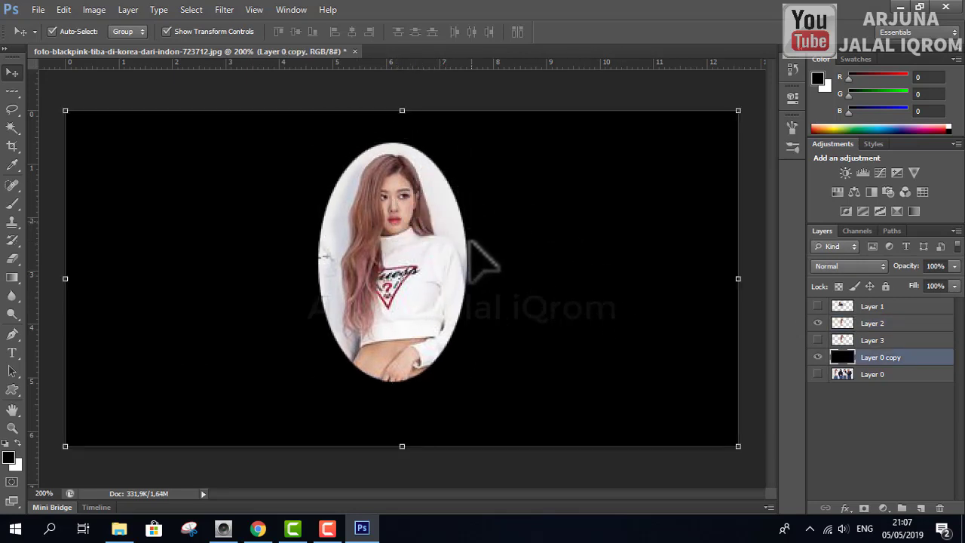
Step: Hide the oval and position Layer 1's rectangular photo centred on the black background
left_click(817, 323)
left_click(817, 306)
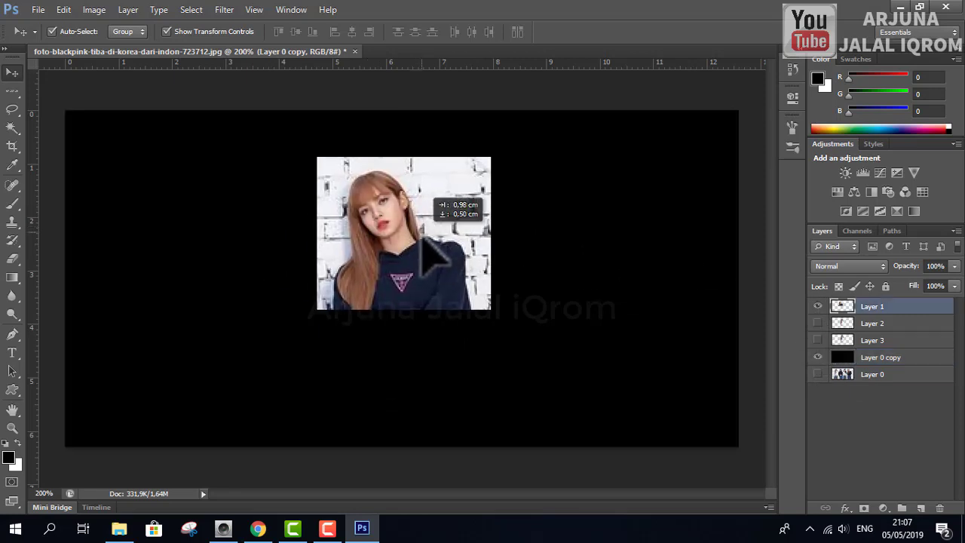
left_click_drag(373, 202, 425, 251)
left_click(635, 268)
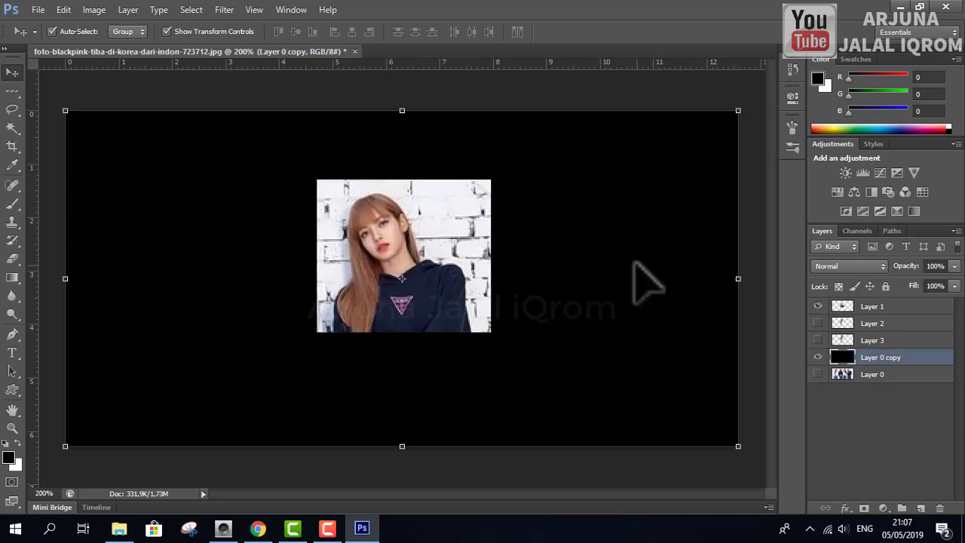